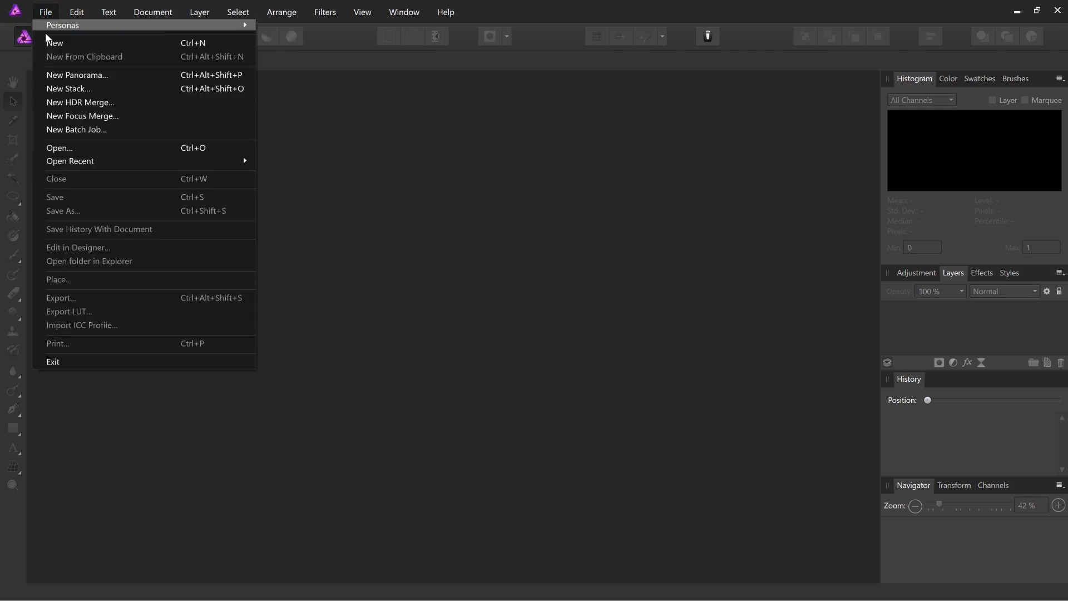
- Open IMG_20181207_161414_57047093.DNG and set its saturation to 50 %, vibrance to 34 % and clarity to 38 %
{"action": "left_click", "coordinate": [83, 148]}
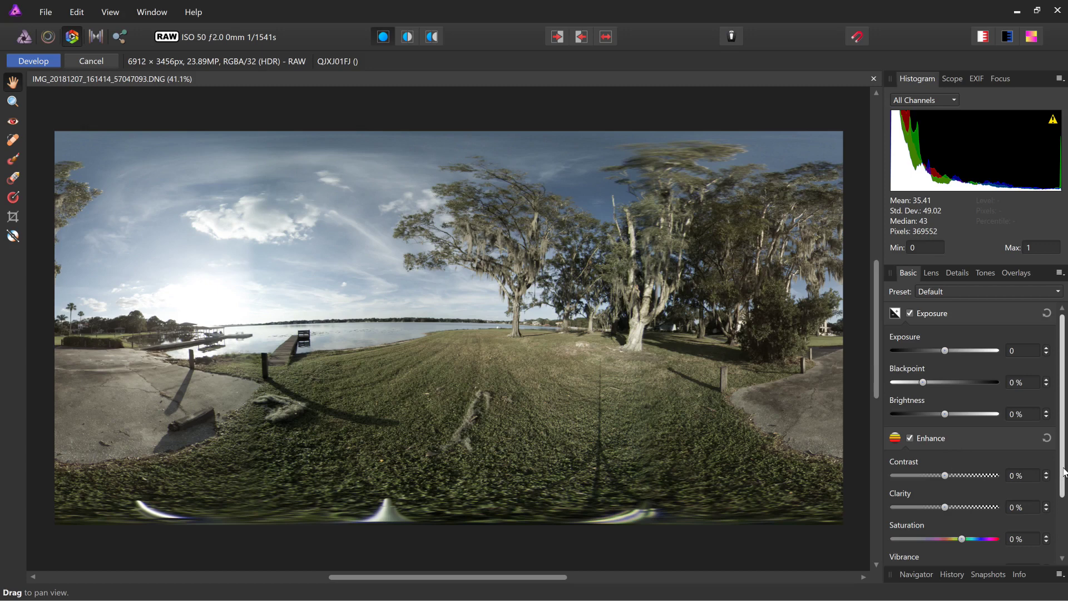
{"action": "left_click_drag", "start_coordinate": [962, 538], "coordinate": [995, 538]}
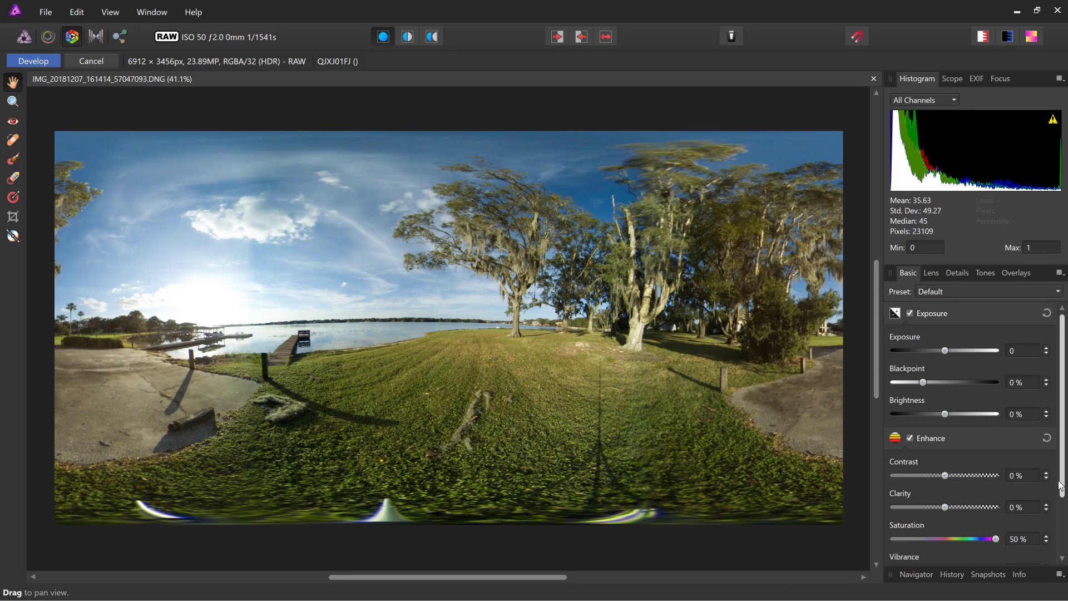
{"action": "left_click_drag", "start_coordinate": [1061, 486], "coordinate": [1063, 545]}
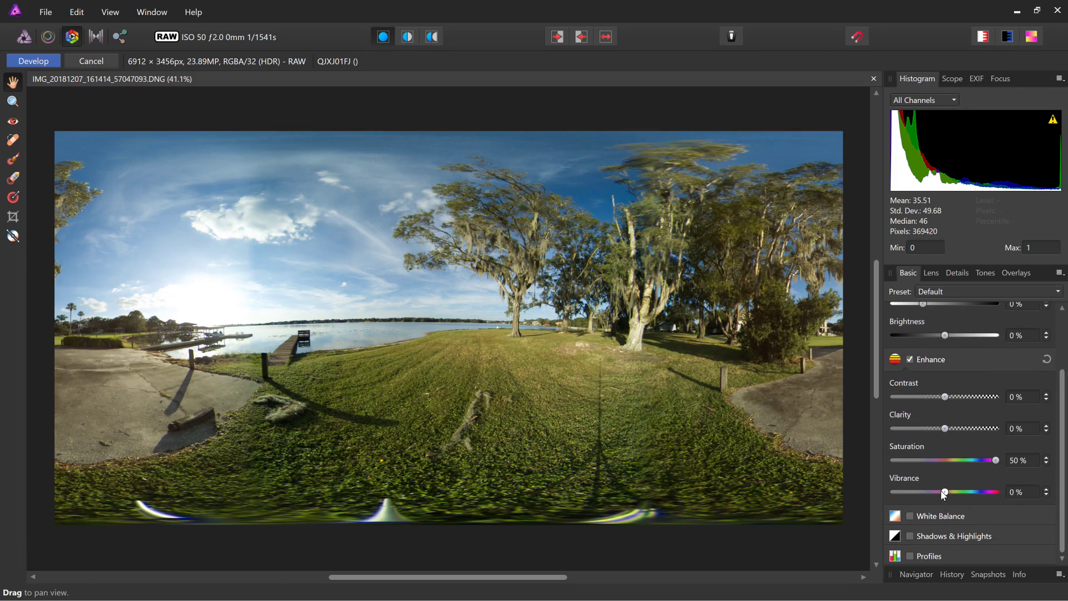
{"action": "left_click_drag", "start_coordinate": [944, 494], "coordinate": [977, 497]}
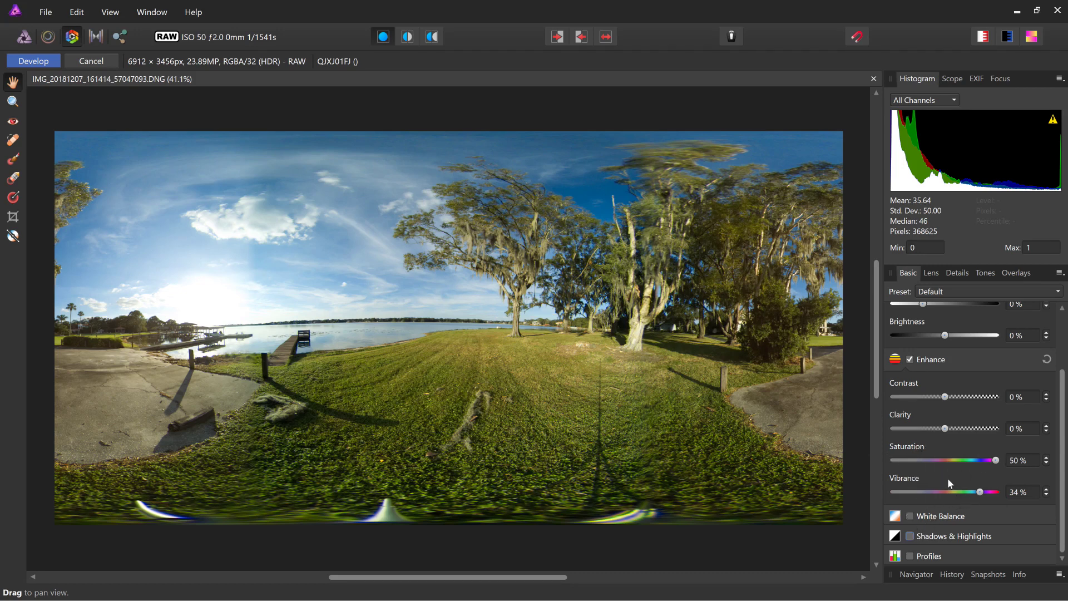
{"action": "left_click_drag", "start_coordinate": [945, 429], "coordinate": [965, 430]}
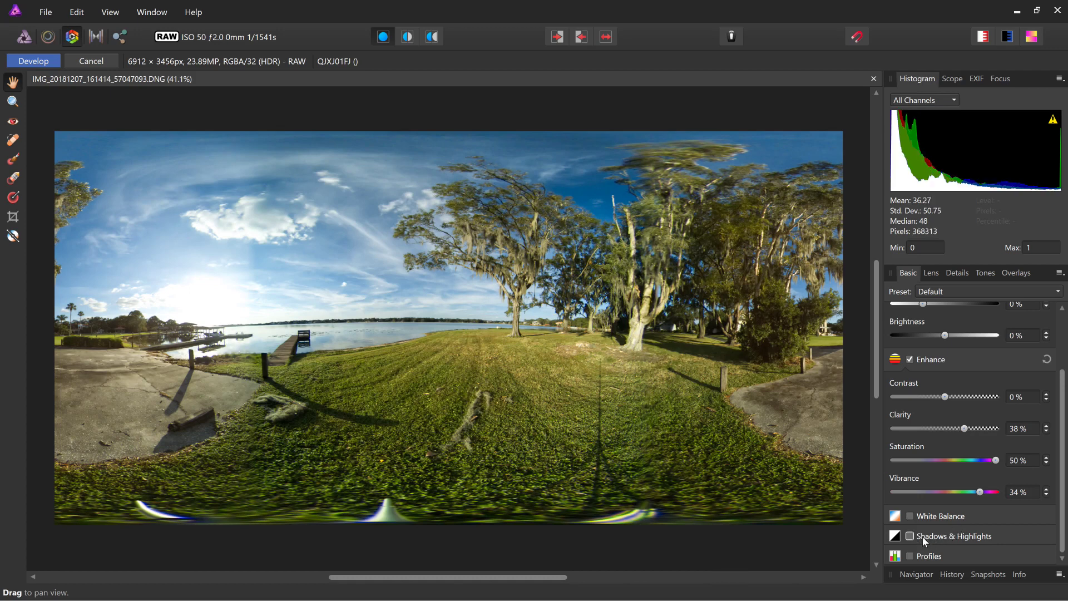
- Enable the Shadows & Highlights adjustment, with highlights at -100 % and shadows at 38 %
{"action": "left_click", "coordinate": [911, 537]}
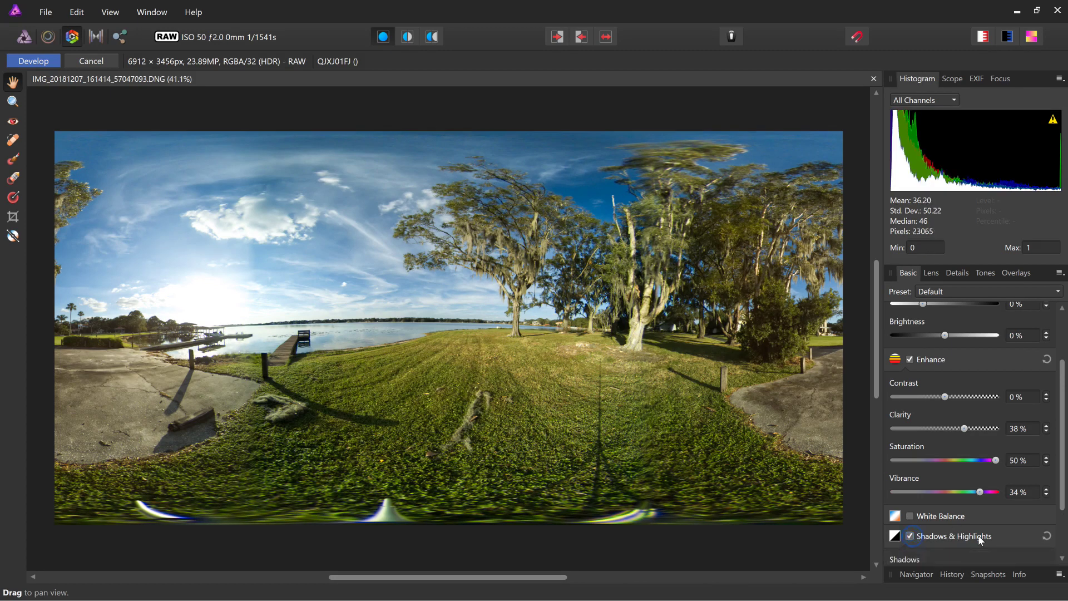
{"action": "scroll", "coordinate": [945, 505], "scroll_direction": "down", "scroll_amount": 2}
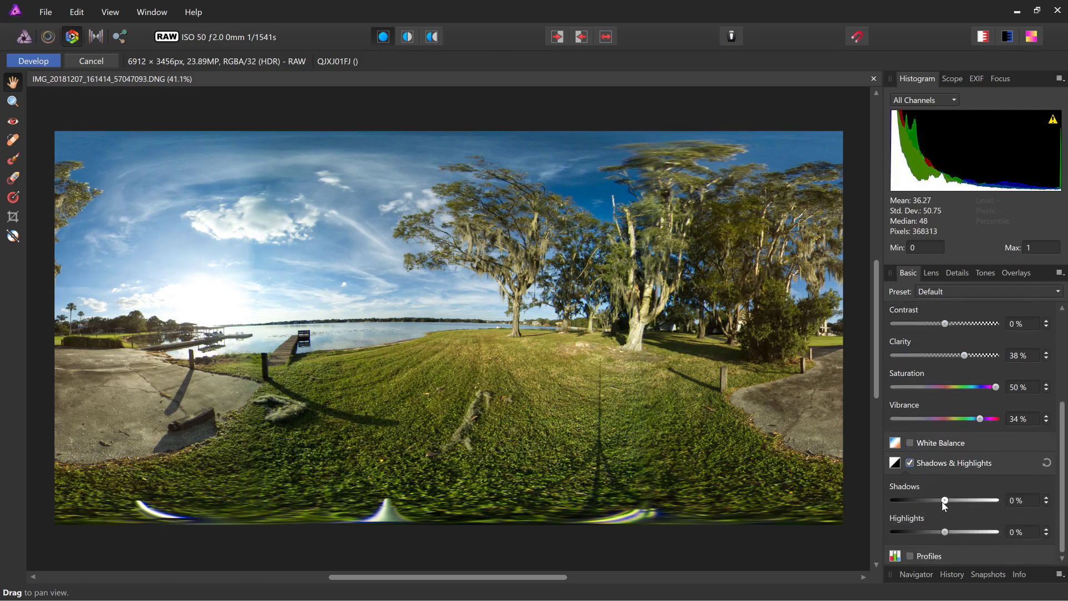
{"action": "left_click_drag", "start_coordinate": [946, 533], "coordinate": [886, 535]}
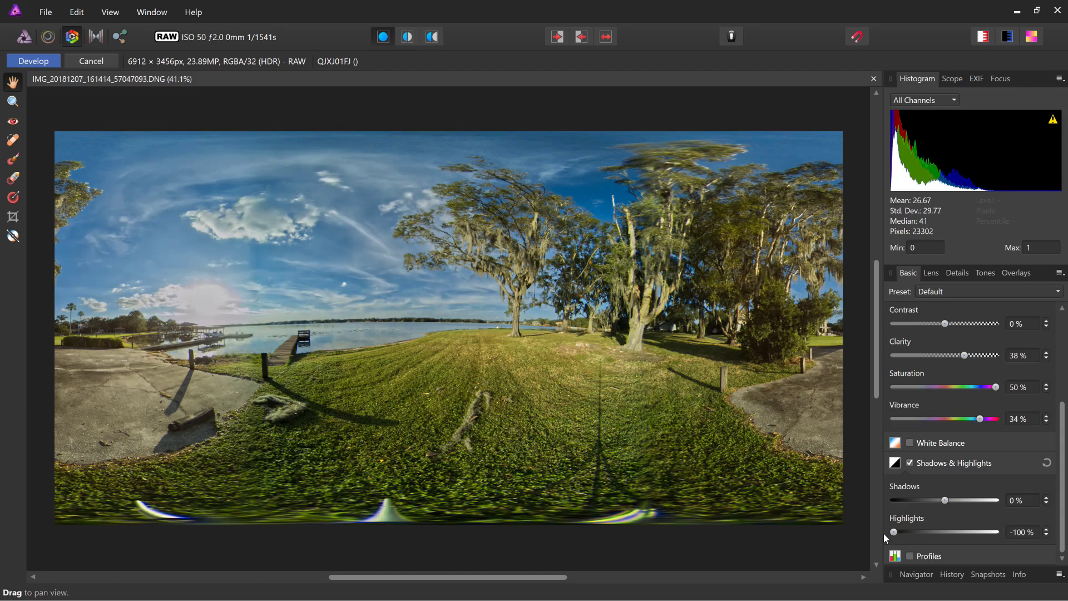
{"action": "left_click_drag", "start_coordinate": [949, 505], "coordinate": [964, 508]}
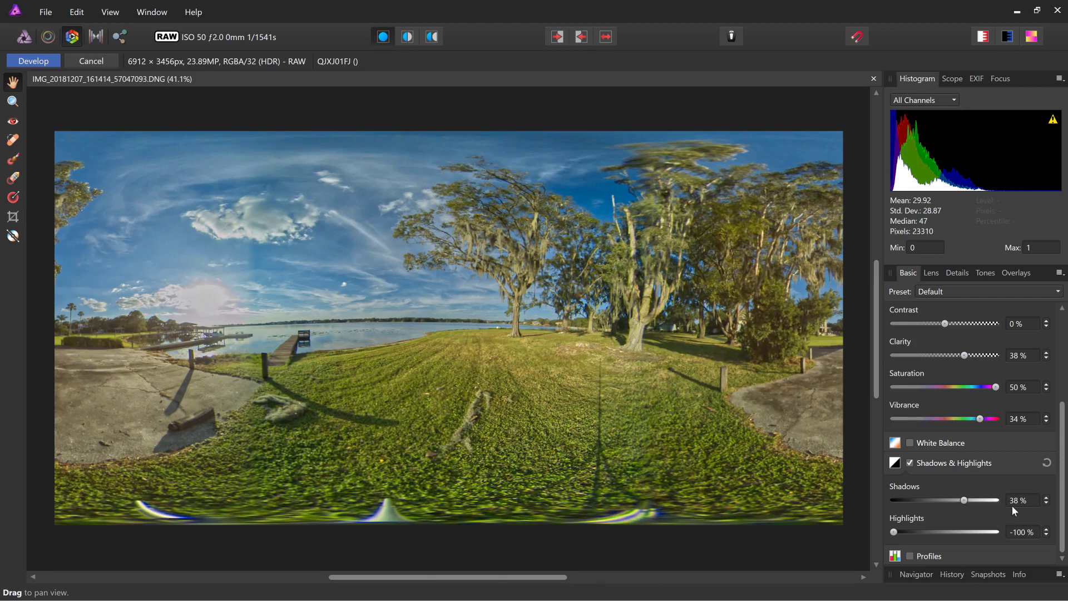
- Set the contrast to 3 % and enable White Balance with a temperature of 4838 K
{"action": "left_click_drag", "start_coordinate": [1060, 500], "coordinate": [1062, 454]}
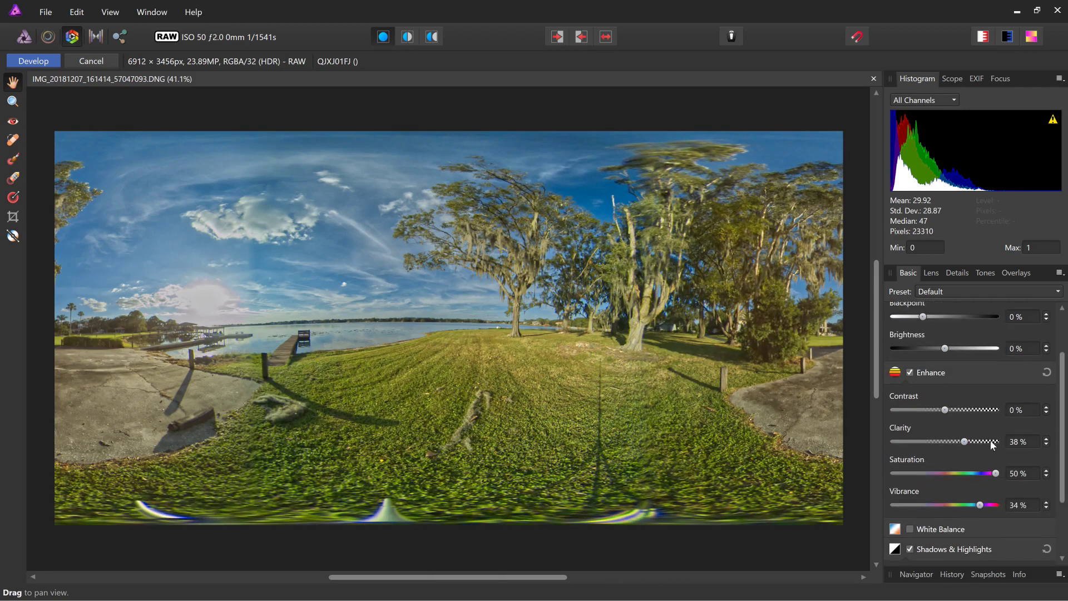
{"action": "left_click_drag", "start_coordinate": [944, 410], "coordinate": [948, 416]}
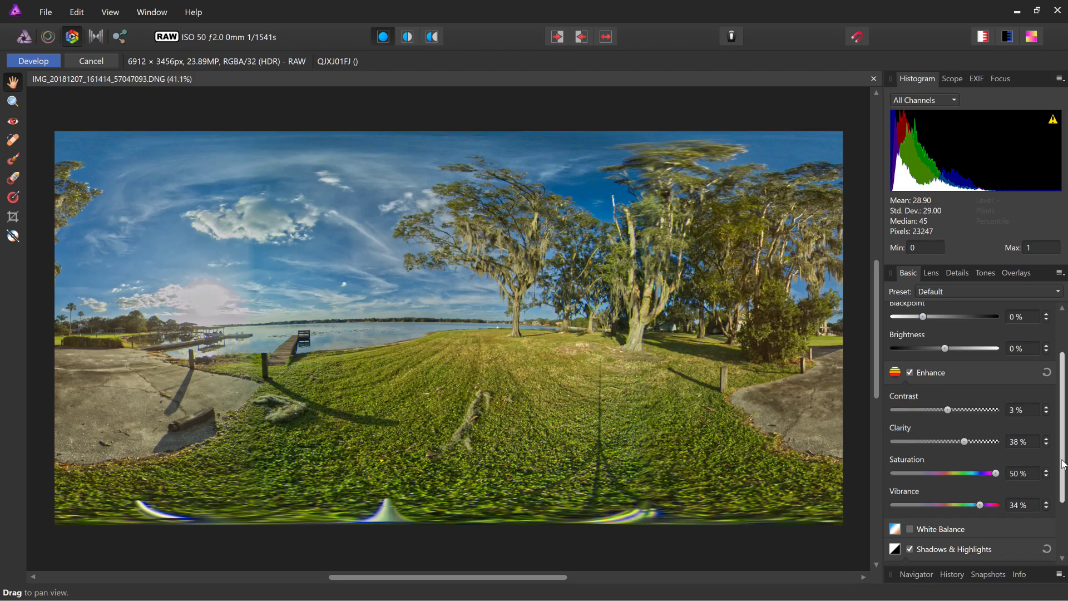
{"action": "left_click", "coordinate": [910, 529]}
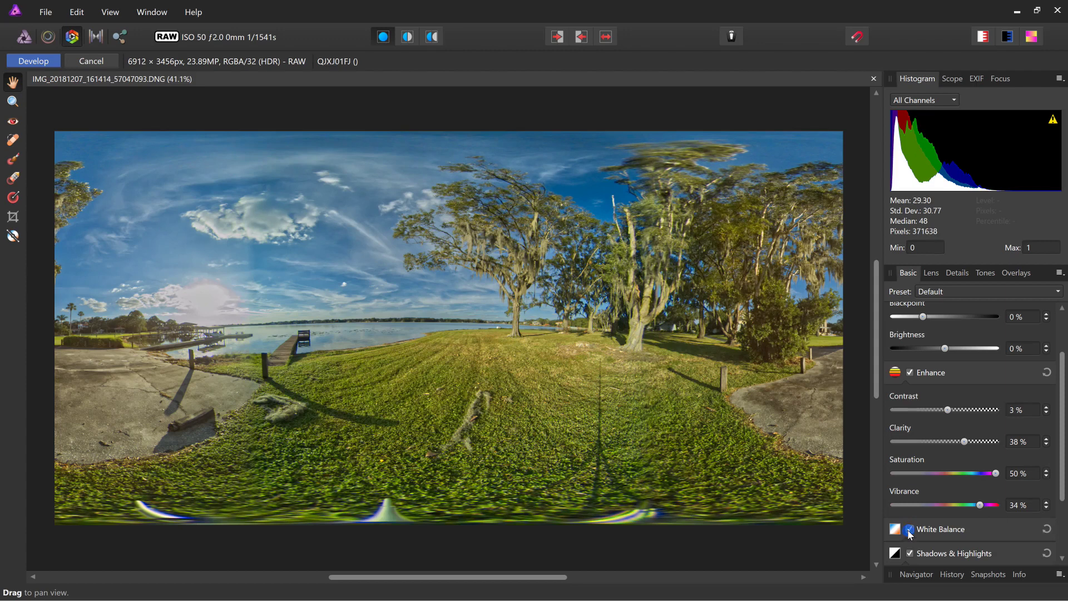
{"action": "left_click_drag", "start_coordinate": [1061, 466], "coordinate": [1059, 501]}
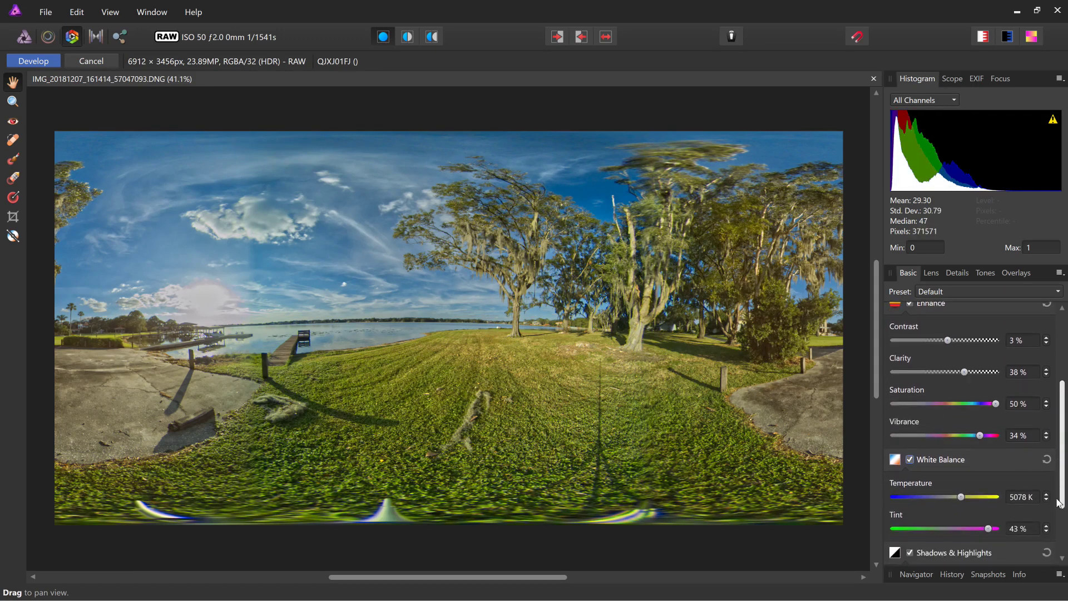
{"action": "left_click_drag", "start_coordinate": [961, 497], "coordinate": [959, 498]}
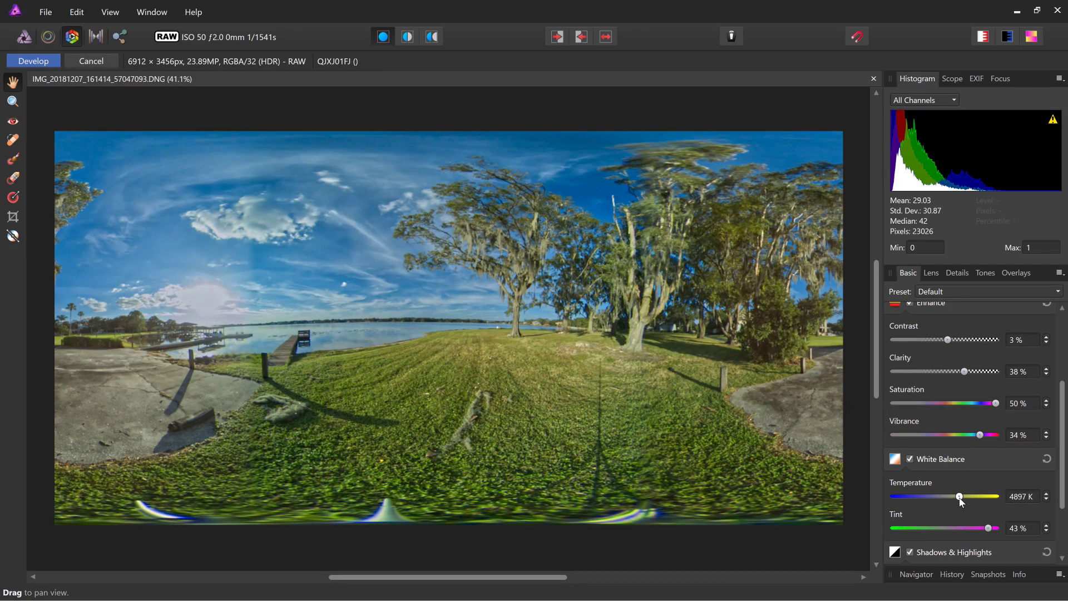
{"action": "left_click_drag", "start_coordinate": [960, 499], "coordinate": [959, 500]}
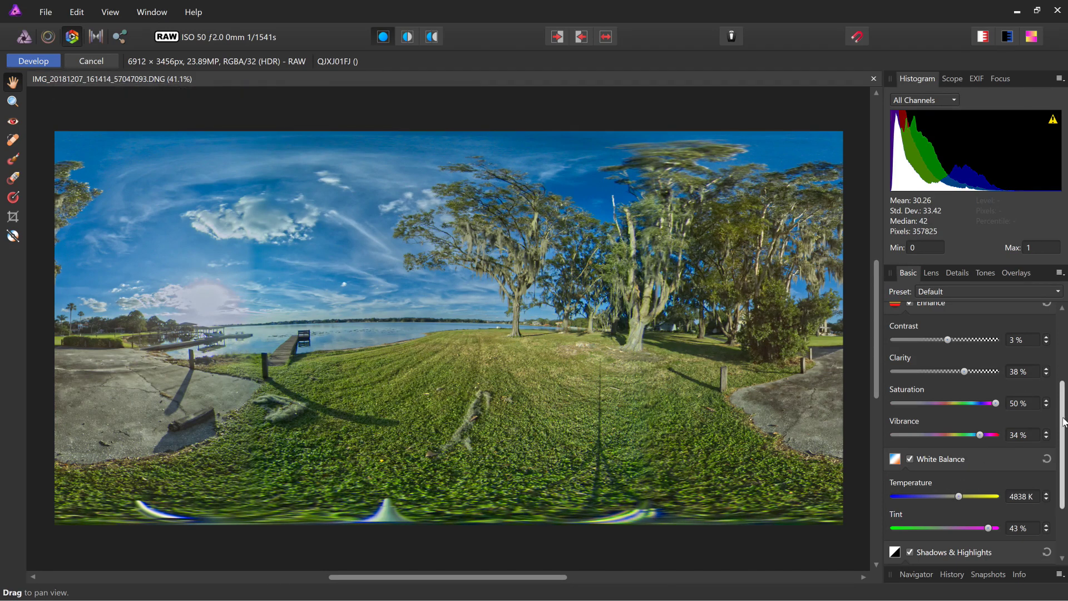
{"action": "scroll", "coordinate": [1063, 421], "scroll_direction": "up", "scroll_amount": 5}
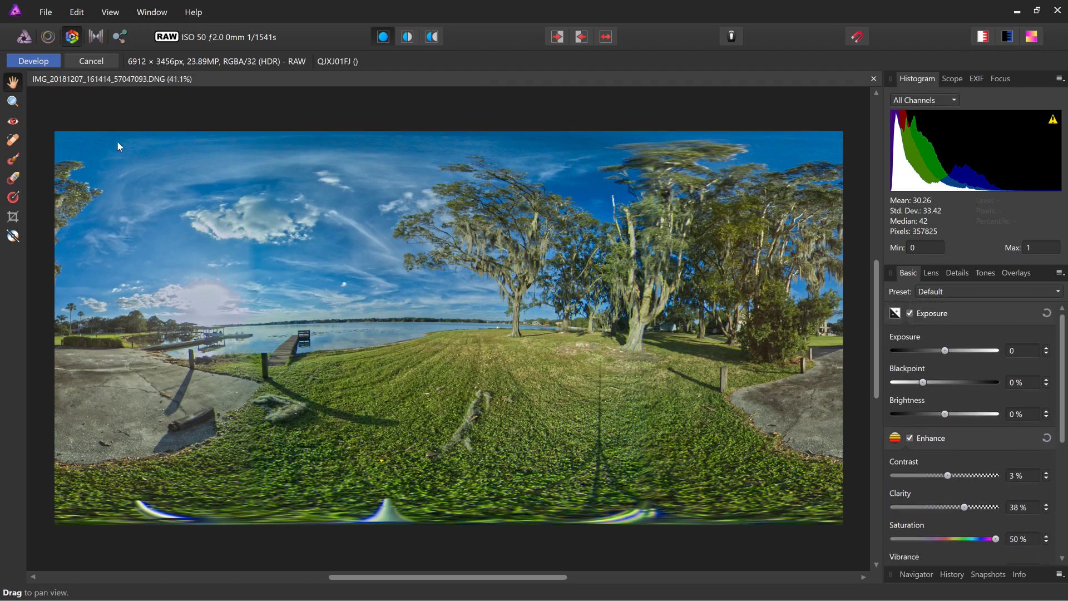
- Develop the RAW image and apply an equirectangular live projection to the Background layer
{"action": "left_click", "coordinate": [29, 62]}
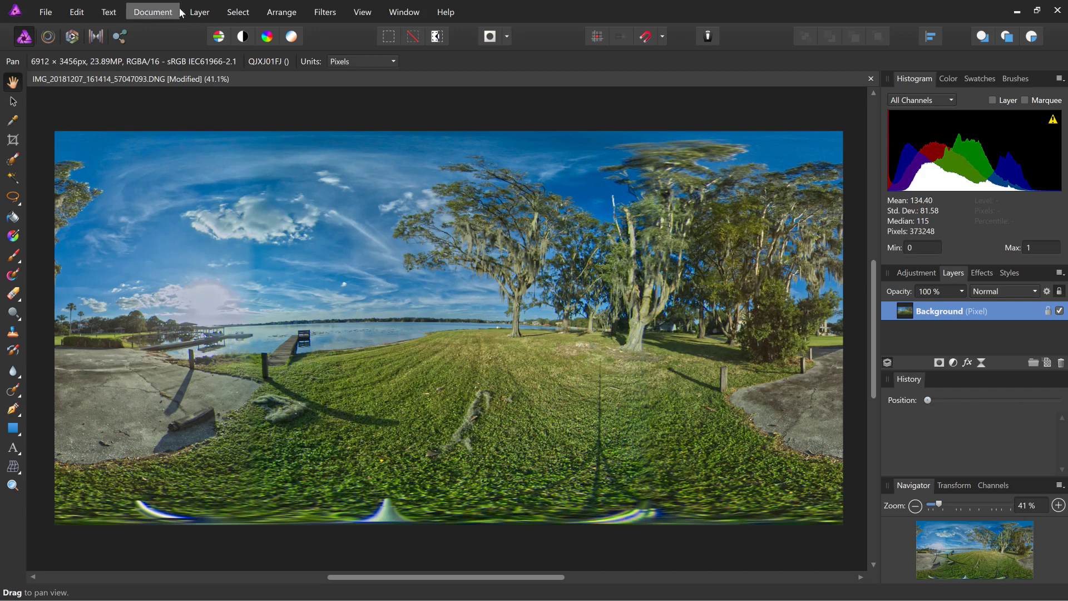
{"action": "left_click", "coordinate": [199, 12]}
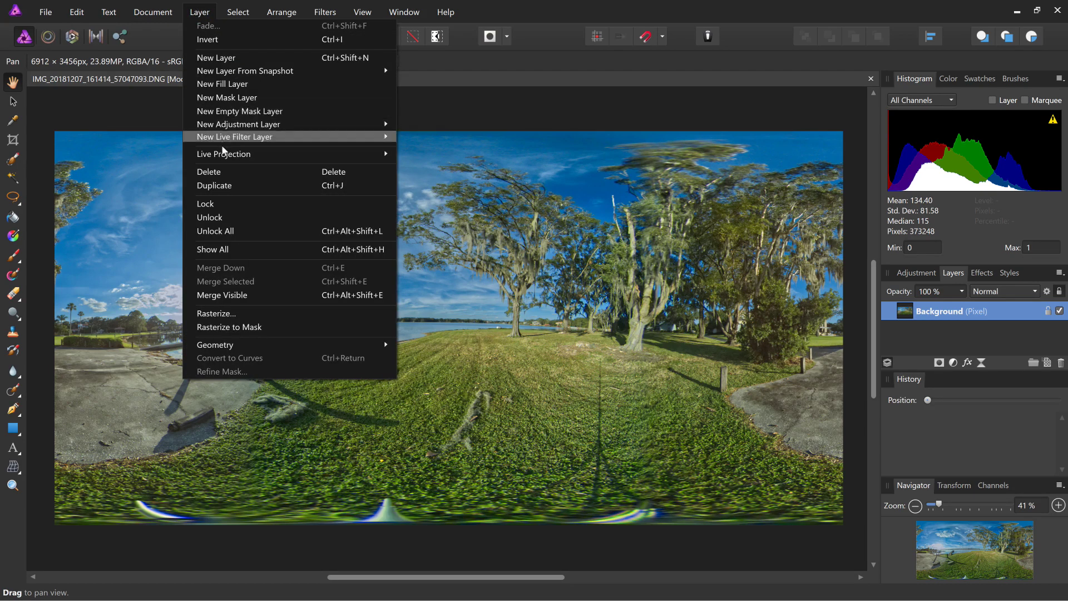
{"action": "mouse_move", "coordinate": [224, 155]}
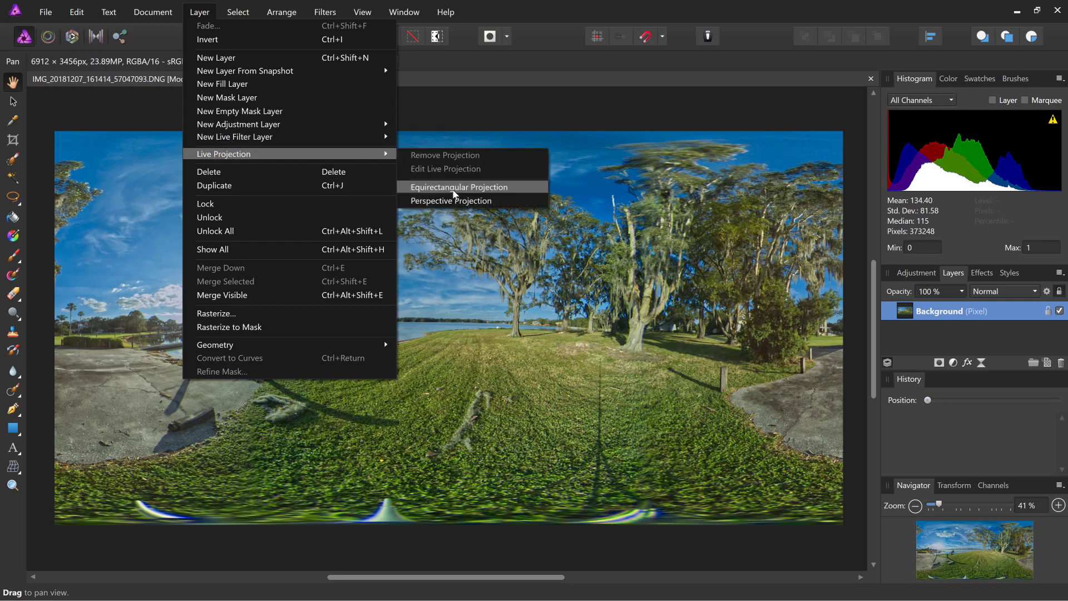
{"action": "left_click", "coordinate": [453, 190]}
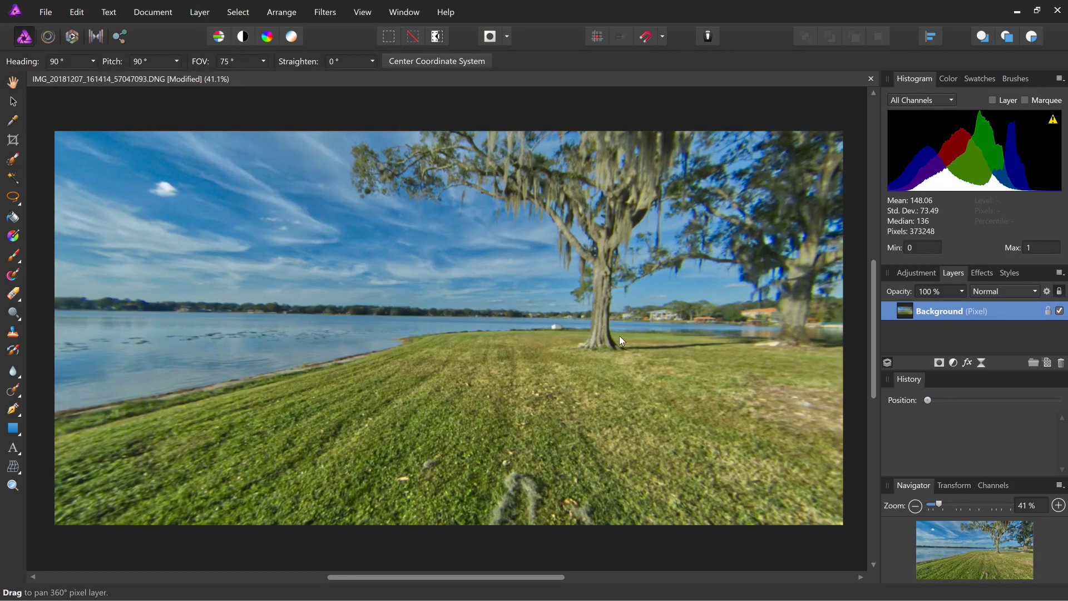
- Inpaint the three tripod legs on the grass directly below the camera with a 73.8 px wide Inpainting Brush
{"action": "left_click_drag", "start_coordinate": [586, 392], "coordinate": [582, 312]}
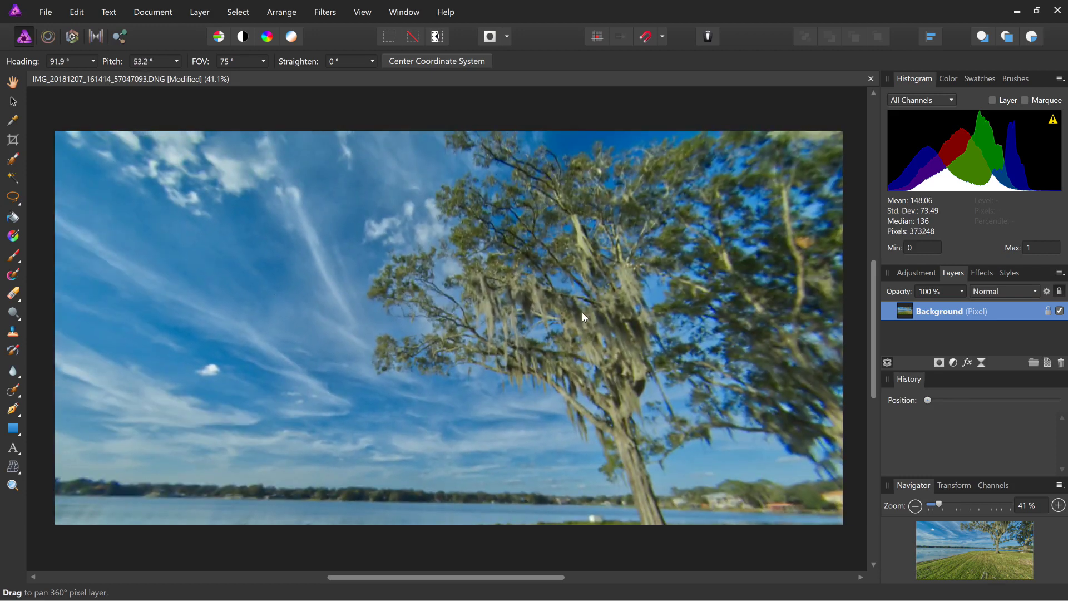
{"action": "left_click_drag", "start_coordinate": [582, 312], "coordinate": [602, 586]}
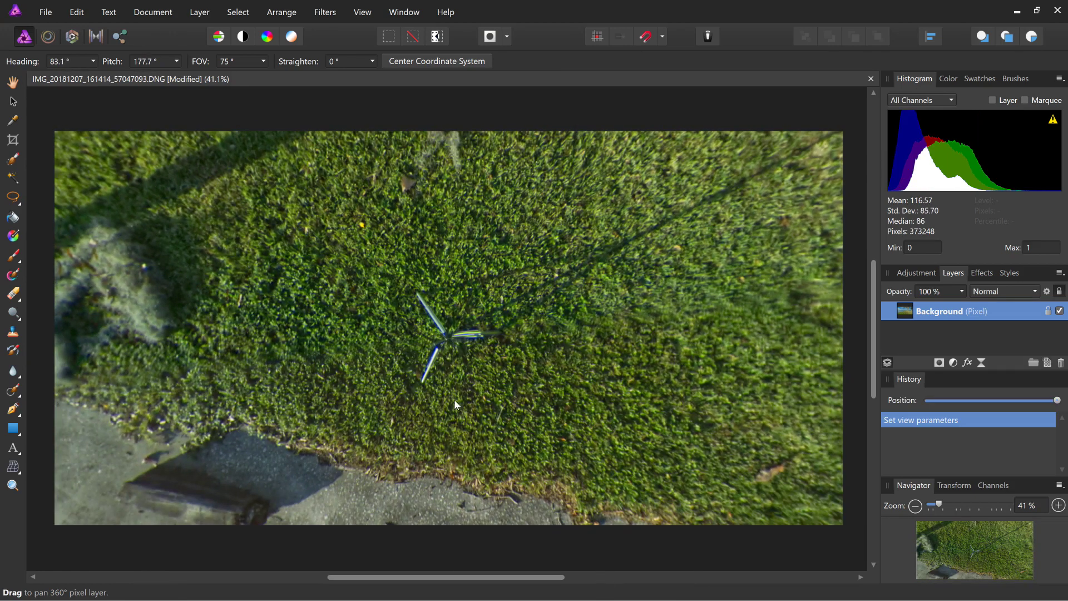
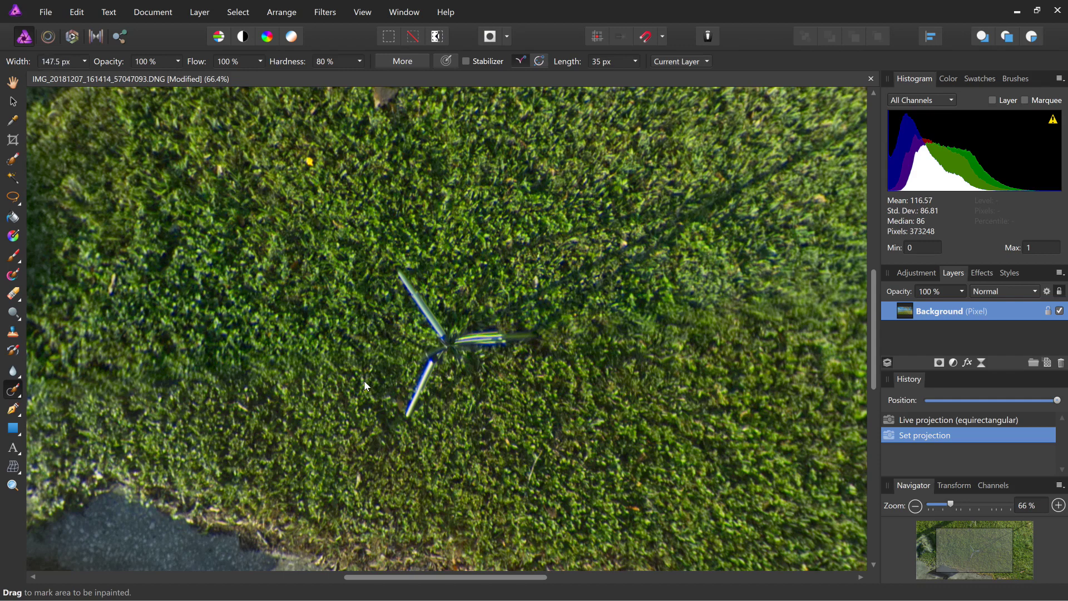
{"action": "key", "text": "bracketright"}
{"action": "key", "text": "bracketright"}
{"action": "key", "text": "bracketleft"}
{"action": "key", "text": "bracketleft"}
{"action": "key", "text": "bracketleft"}
{"action": "key", "text": "bracketleft"}
{"action": "left_click", "coordinate": [407, 417]}
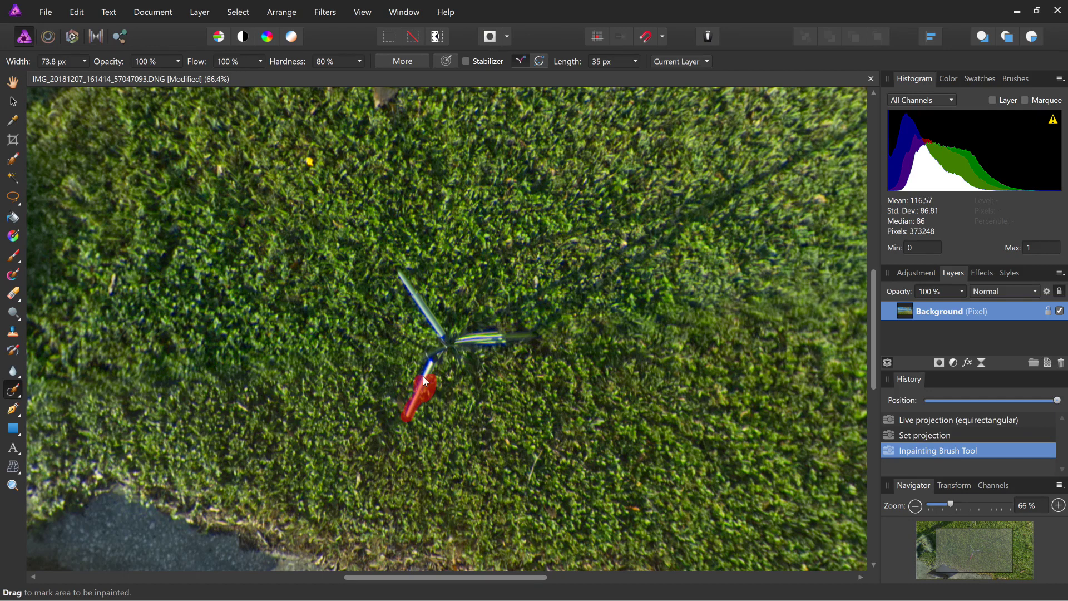
{"action": "left_click_drag", "start_coordinate": [433, 365], "coordinate": [441, 349]}
{"action": "left_click_drag", "start_coordinate": [472, 343], "coordinate": [494, 344]}
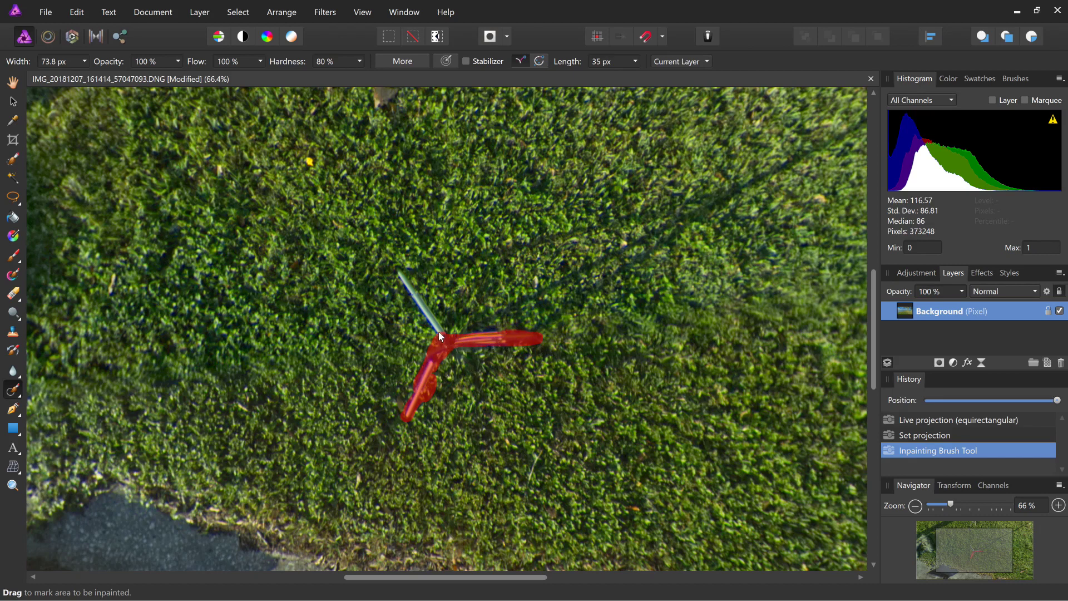
{"action": "left_click_drag", "start_coordinate": [419, 300], "coordinate": [401, 274]}
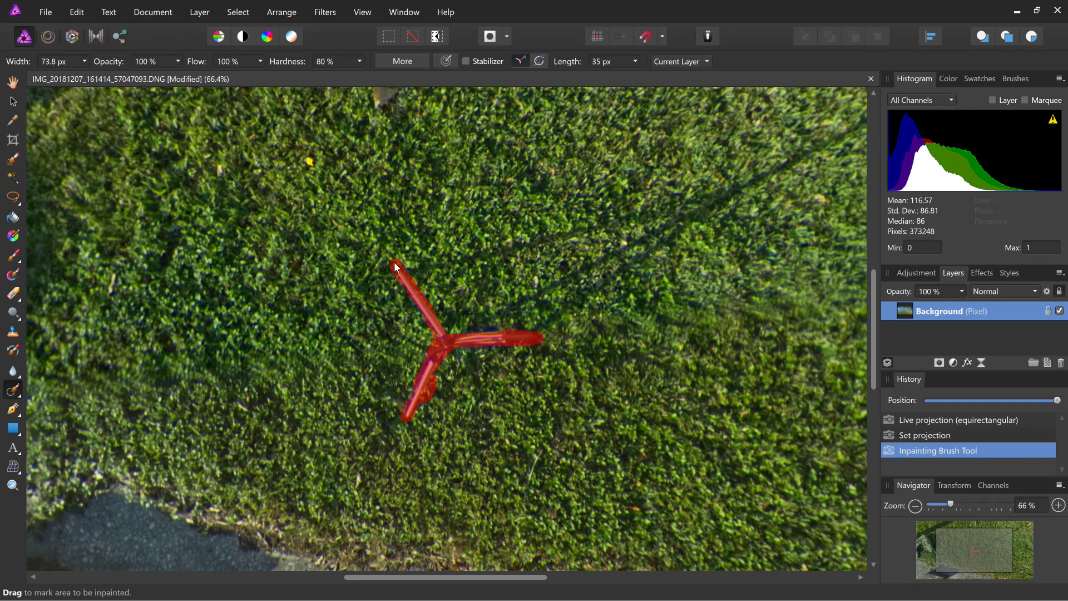
{"action": "left_click_drag", "start_coordinate": [394, 262], "coordinate": [393, 262]}
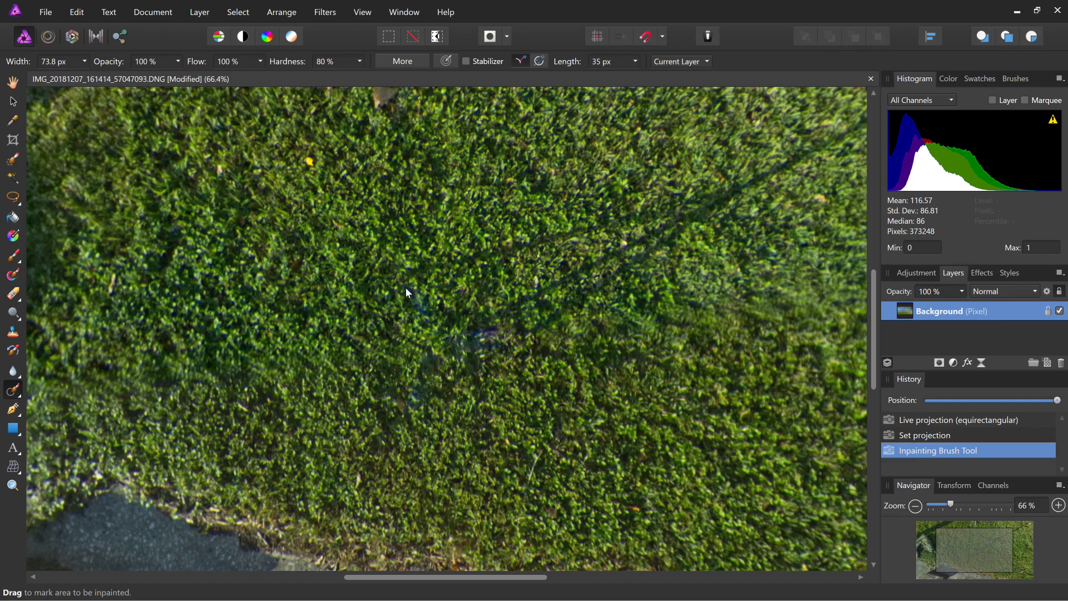
- Inpaint the leftover smudges and discoloured patches on the grass where the tripod stood
{"action": "left_click_drag", "start_coordinate": [406, 290], "coordinate": [413, 298]}
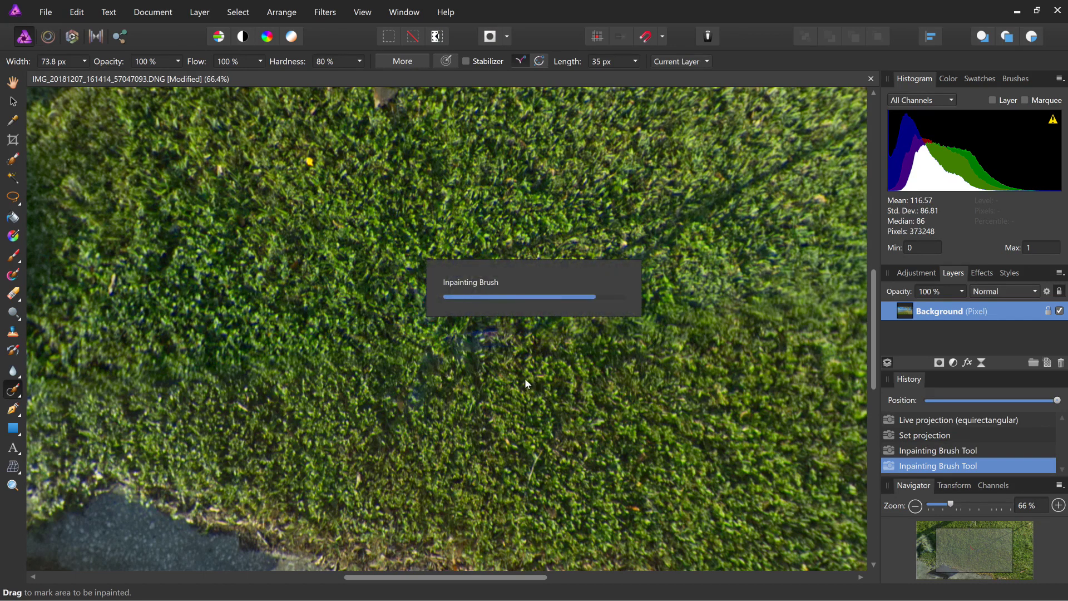
{"action": "left_click_drag", "start_coordinate": [495, 335], "coordinate": [489, 332]}
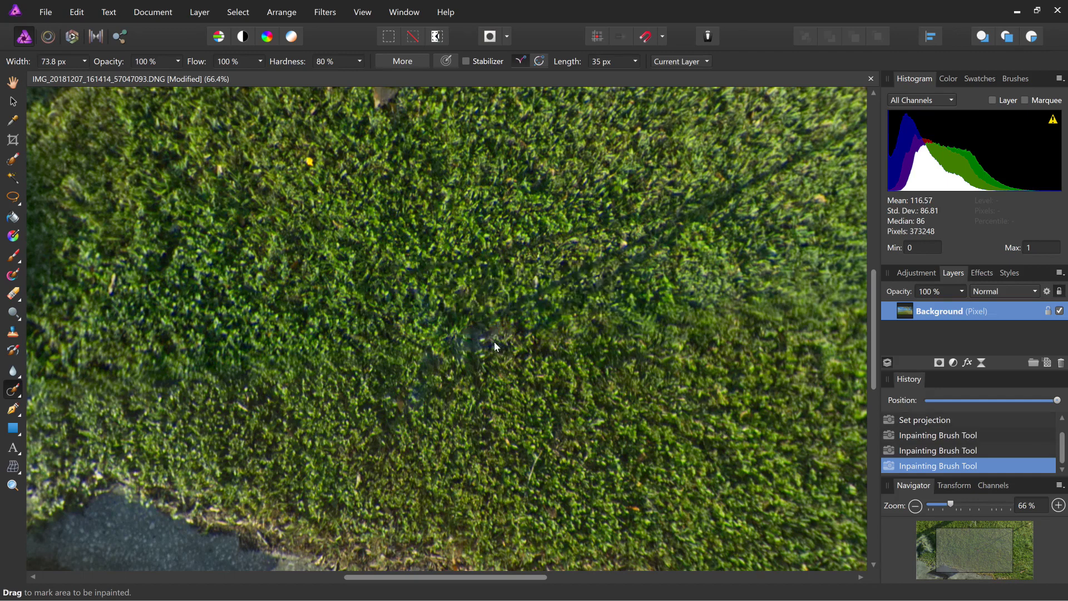
{"action": "left_click_drag", "start_coordinate": [495, 344], "coordinate": [463, 344]}
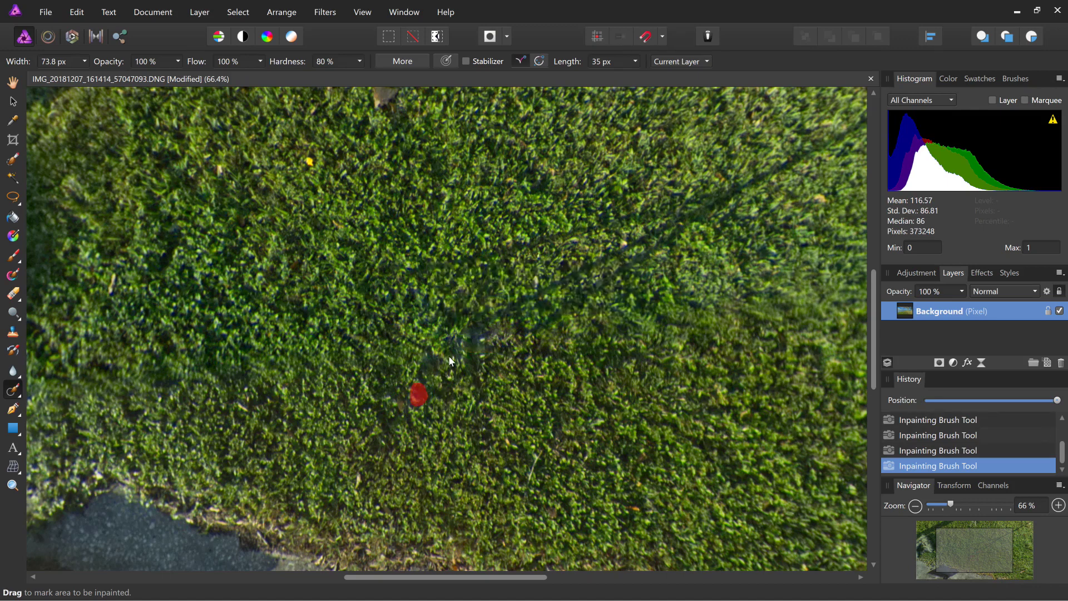
{"action": "left_click", "coordinate": [430, 363]}
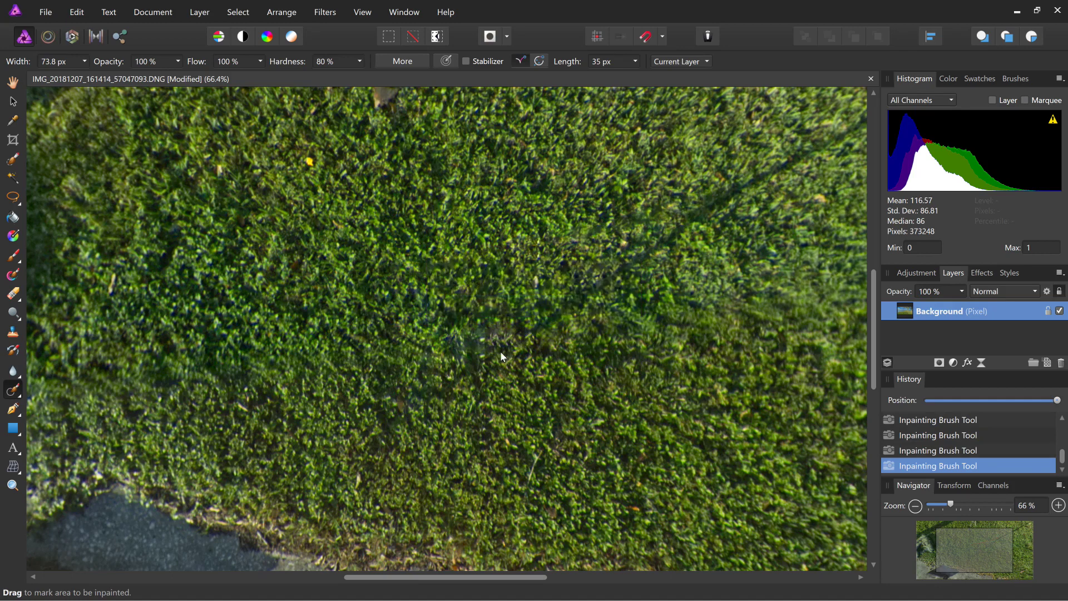
{"action": "left_click_drag", "start_coordinate": [487, 363], "coordinate": [527, 337]}
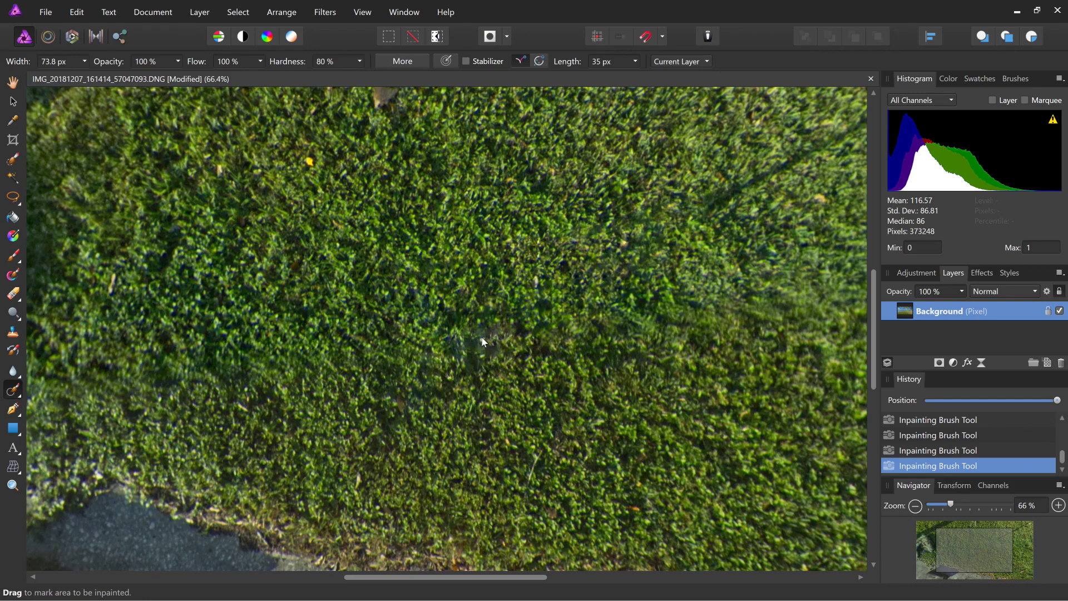
- Heal the pale smudge where the tripod stood with a 252.9 px Healing Brush, sampling the clean grass just above it
{"action": "left_click", "coordinate": [19, 393]}
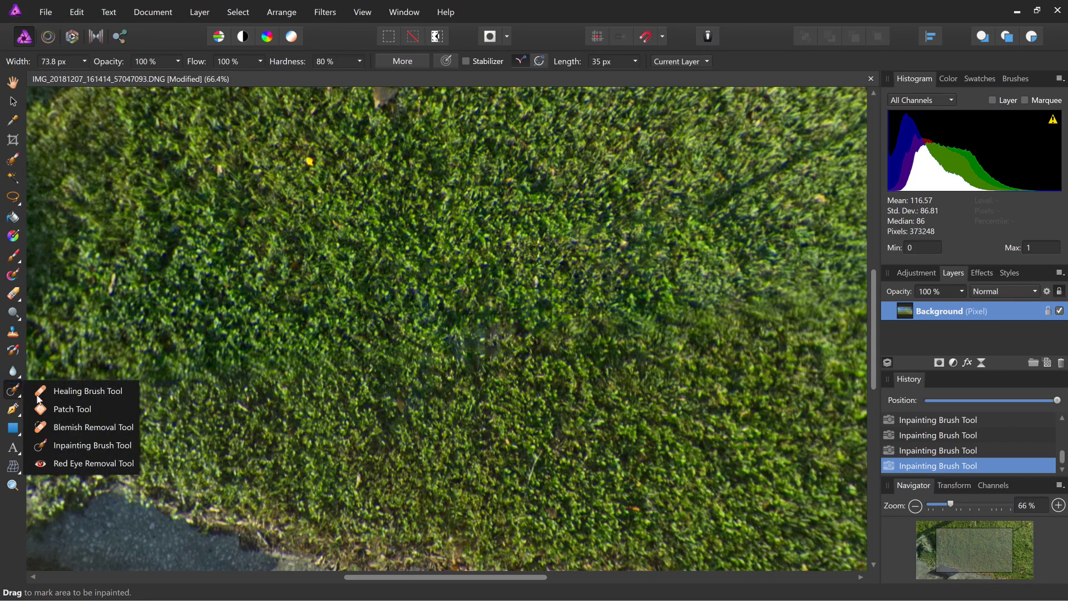
{"action": "left_click", "coordinate": [92, 391]}
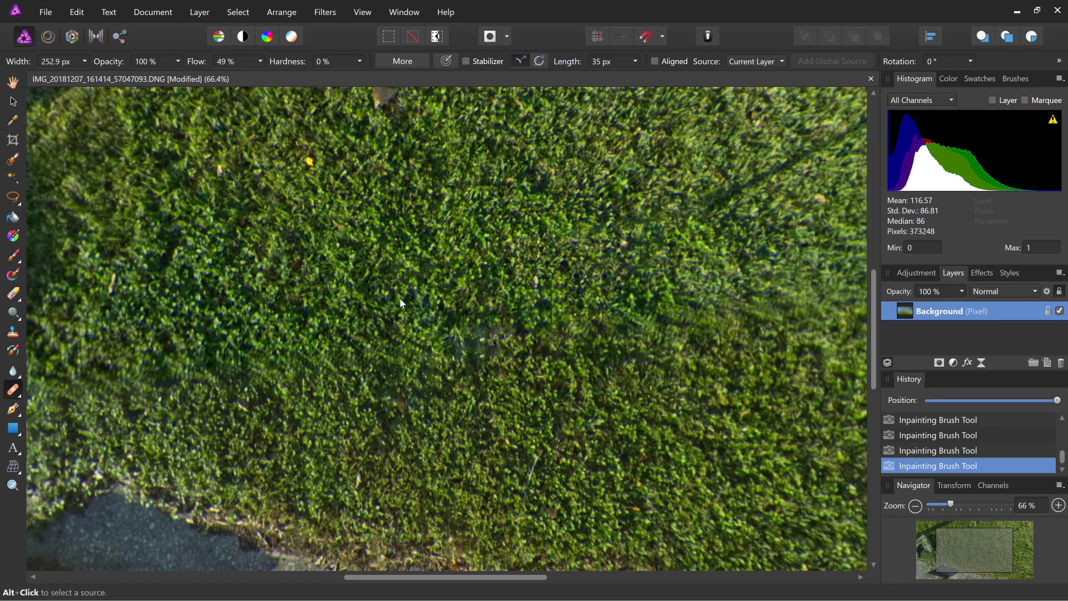
{"action": "left_click", "coordinate": [479, 302], "text": "alt"}
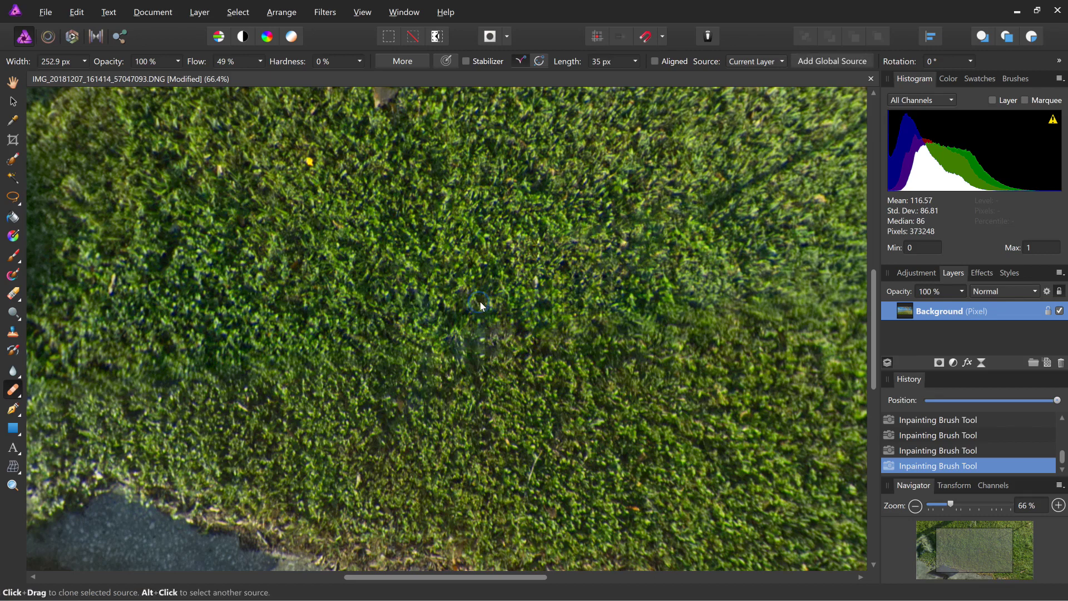
{"action": "left_click", "coordinate": [486, 336]}
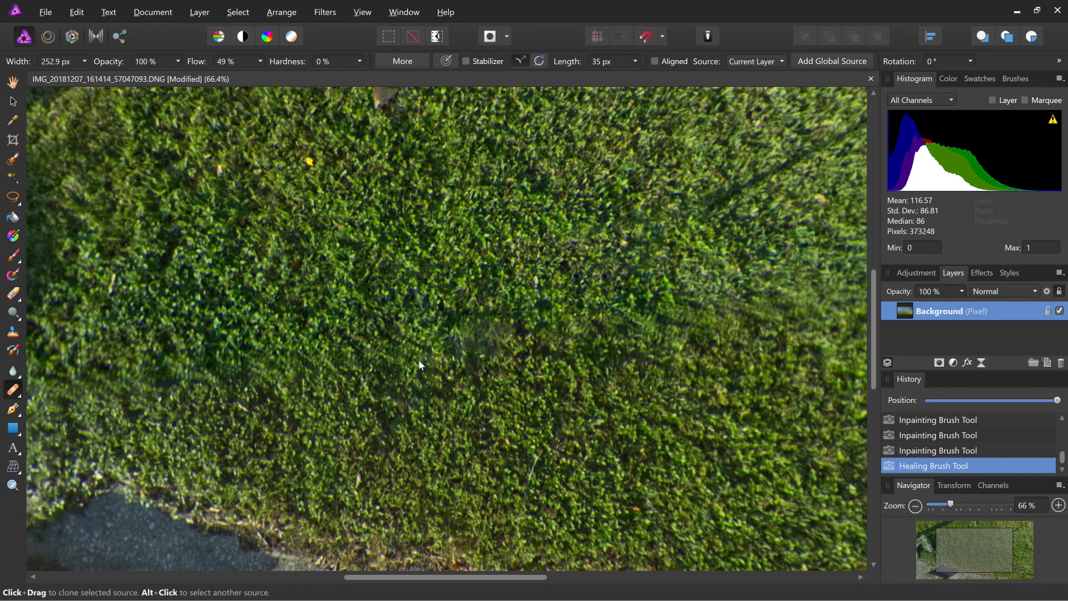
{"action": "left_click_drag", "start_coordinate": [451, 351], "coordinate": [471, 340]}
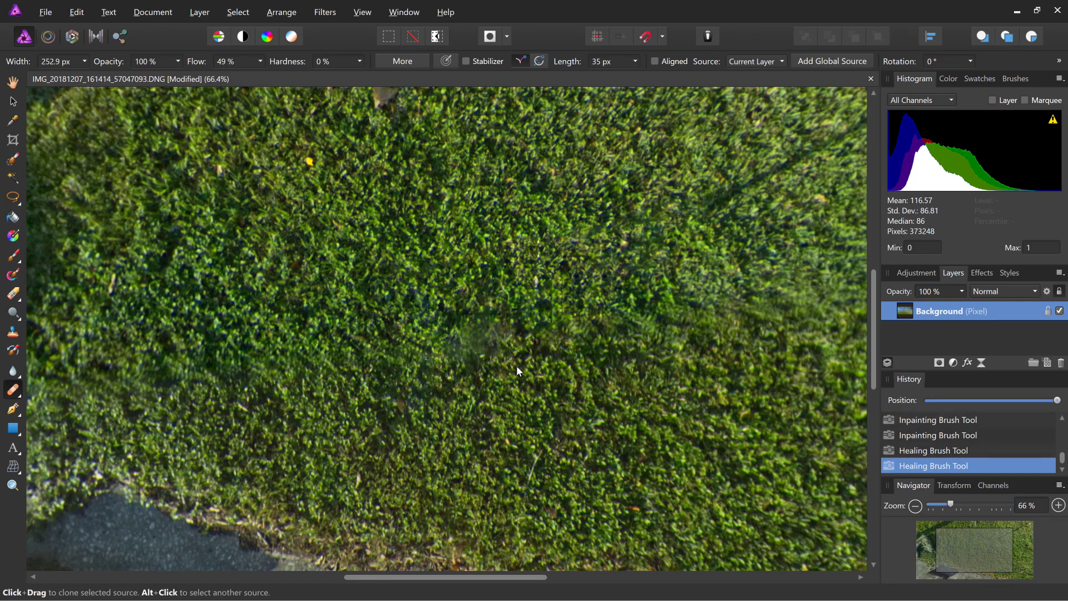
{"action": "left_click", "coordinate": [485, 350]}
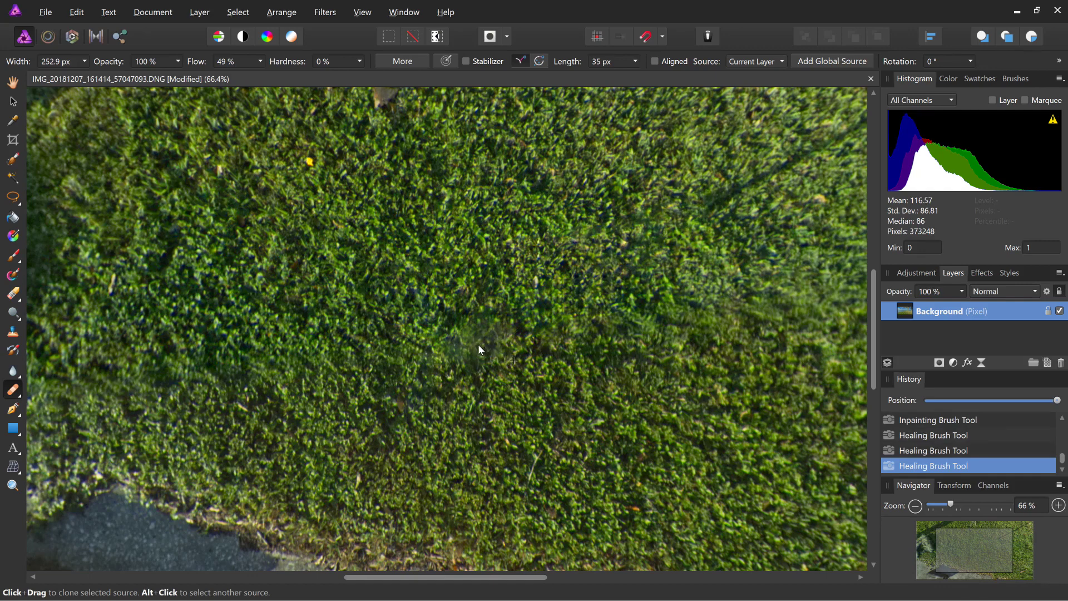
{"action": "left_click", "coordinate": [452, 345]}
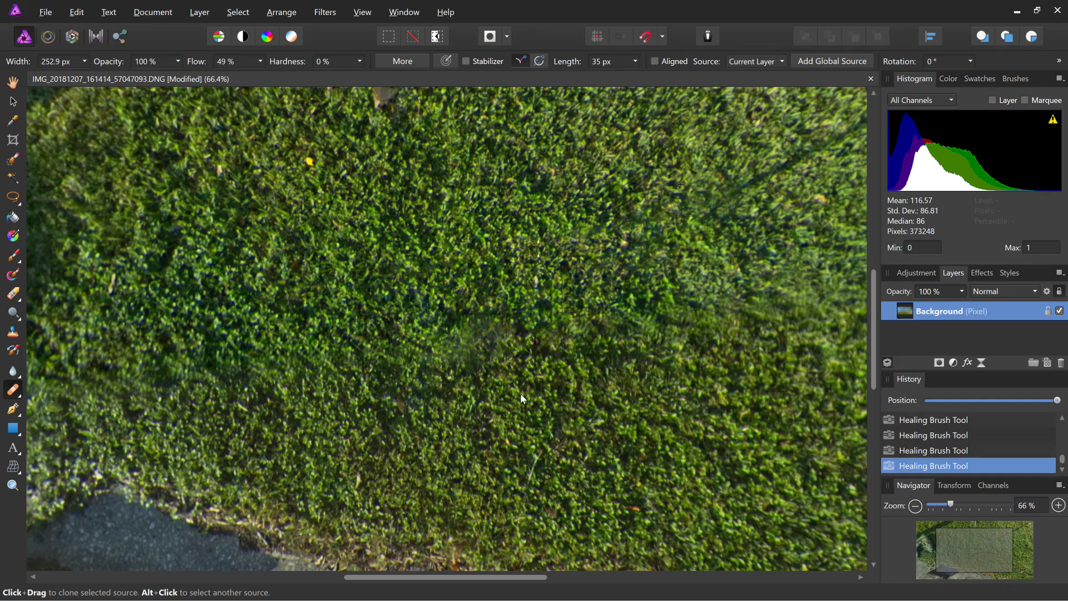
- Inpaint the dark diagonal shadow streak on the grass beside the former tripod spot with a 73.8 px wide Inpainting Brush
{"action": "left_click", "coordinate": [13, 390]}
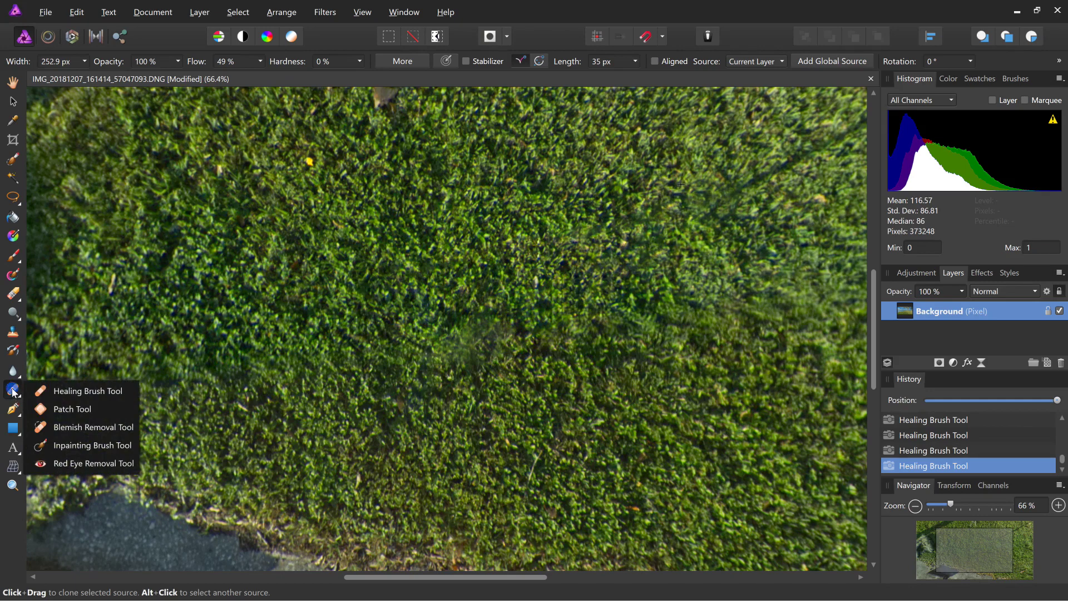
{"action": "left_click", "coordinate": [75, 448]}
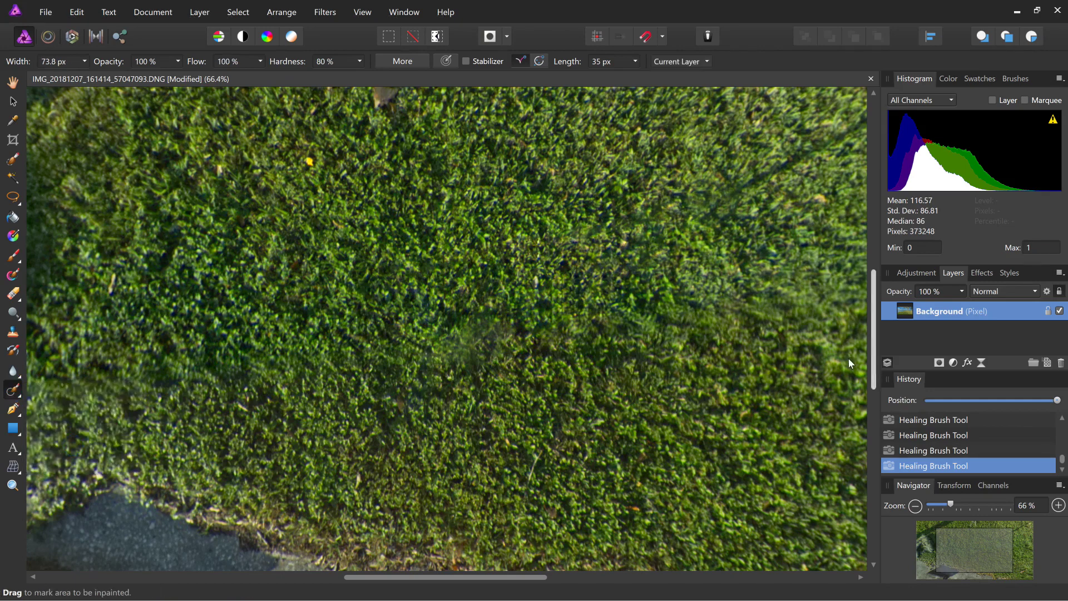
{"action": "left_click_drag", "start_coordinate": [872, 359], "coordinate": [880, 300]}
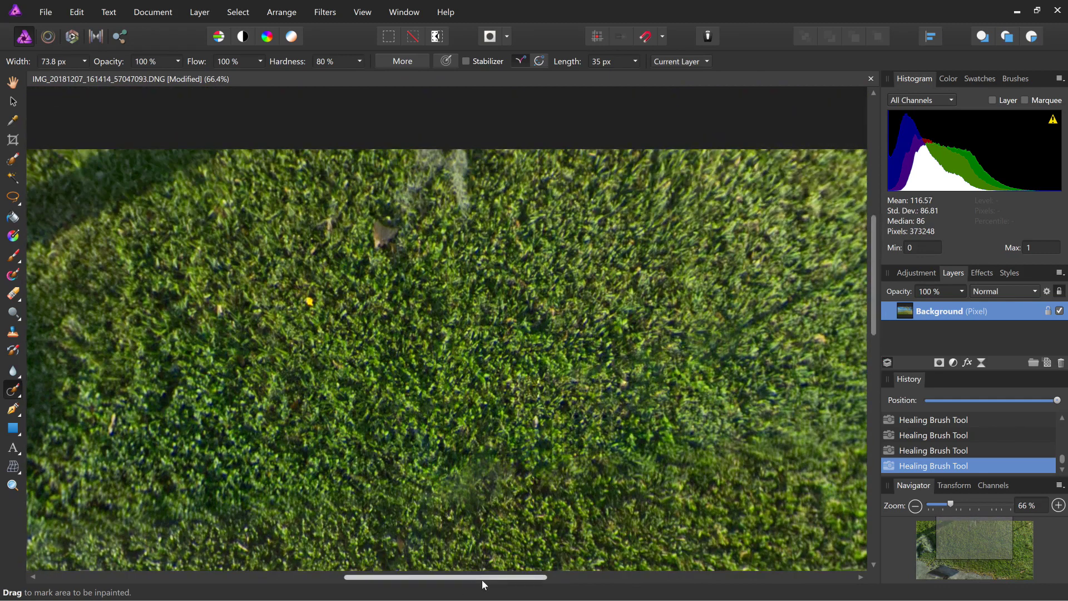
{"action": "left_click_drag", "start_coordinate": [526, 579], "coordinate": [604, 580]}
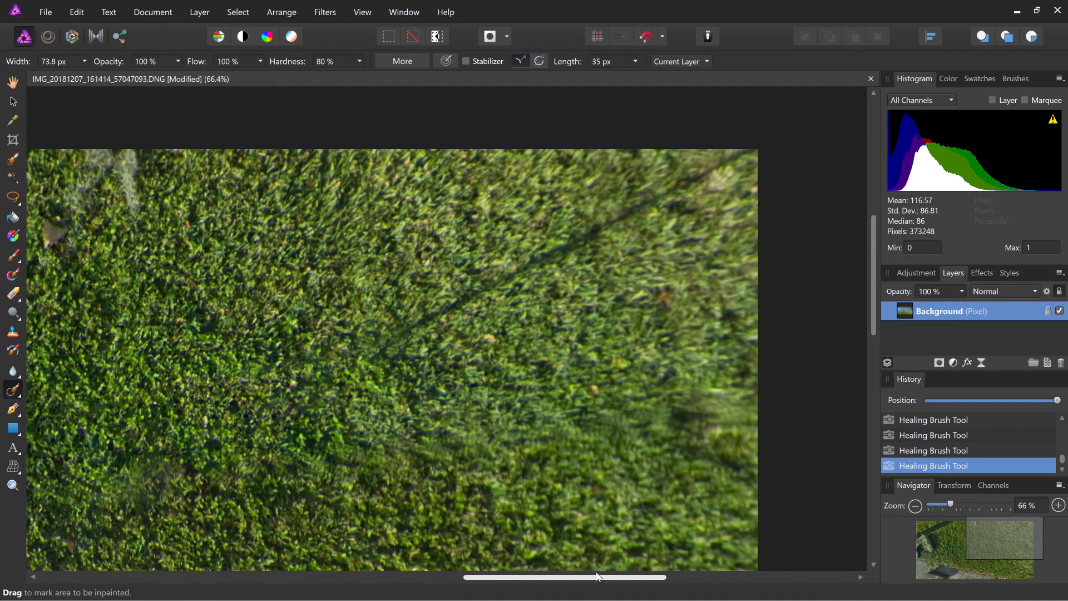
{"action": "left_click_drag", "start_coordinate": [368, 359], "coordinate": [390, 347]}
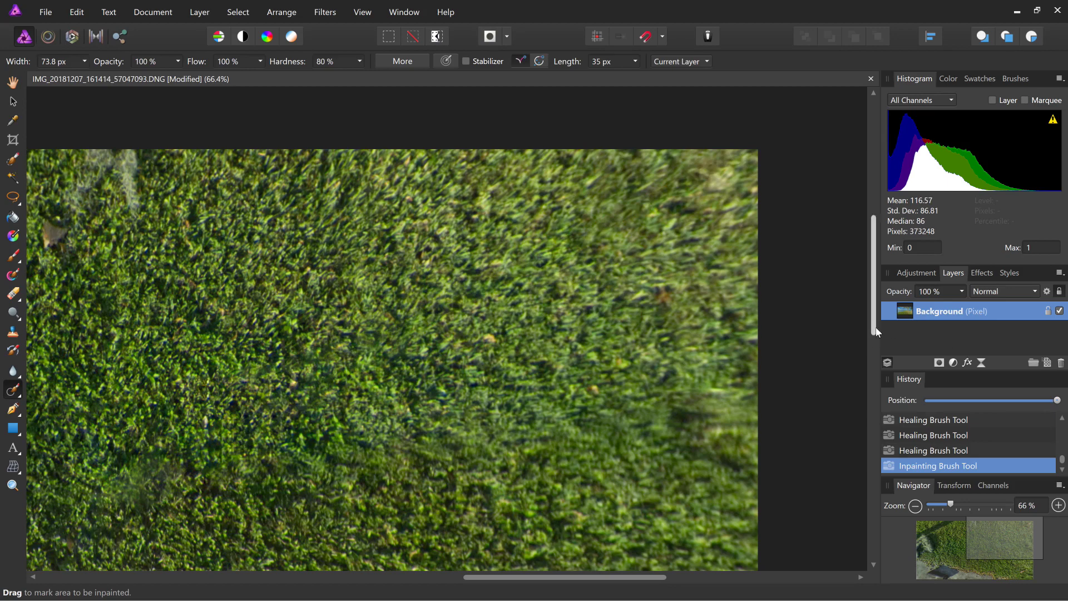
- Edit the live projection and rotate the panorama to the lawn before the tree roots, at heading 53.7° and pitch 116.4°
{"action": "scroll", "coordinate": [872, 384], "scroll_direction": "down", "scroll_amount": 4}
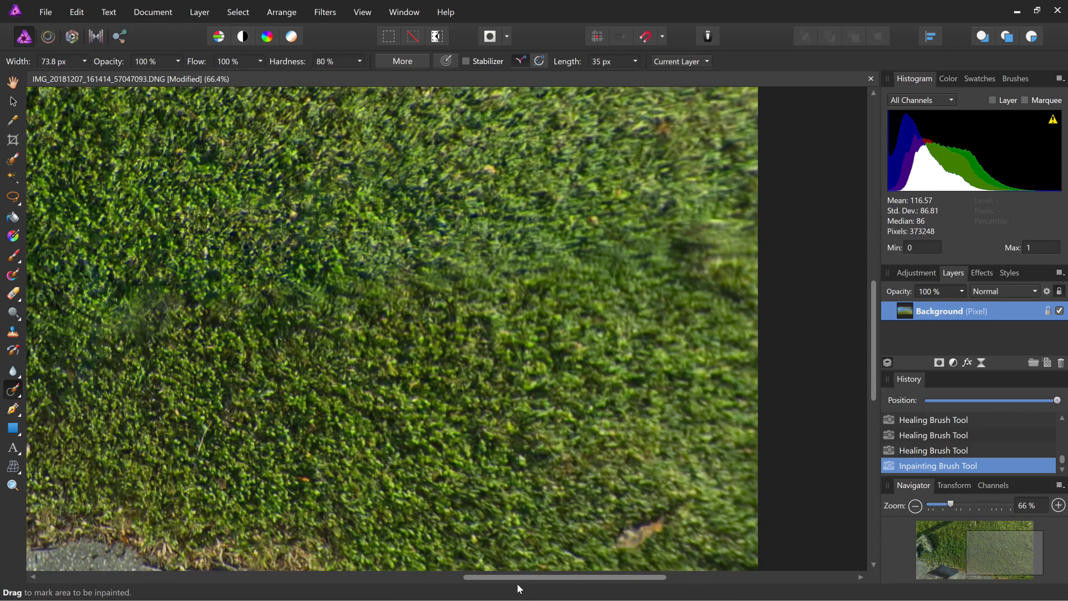
{"action": "left_click_drag", "start_coordinate": [518, 579], "coordinate": [398, 587]}
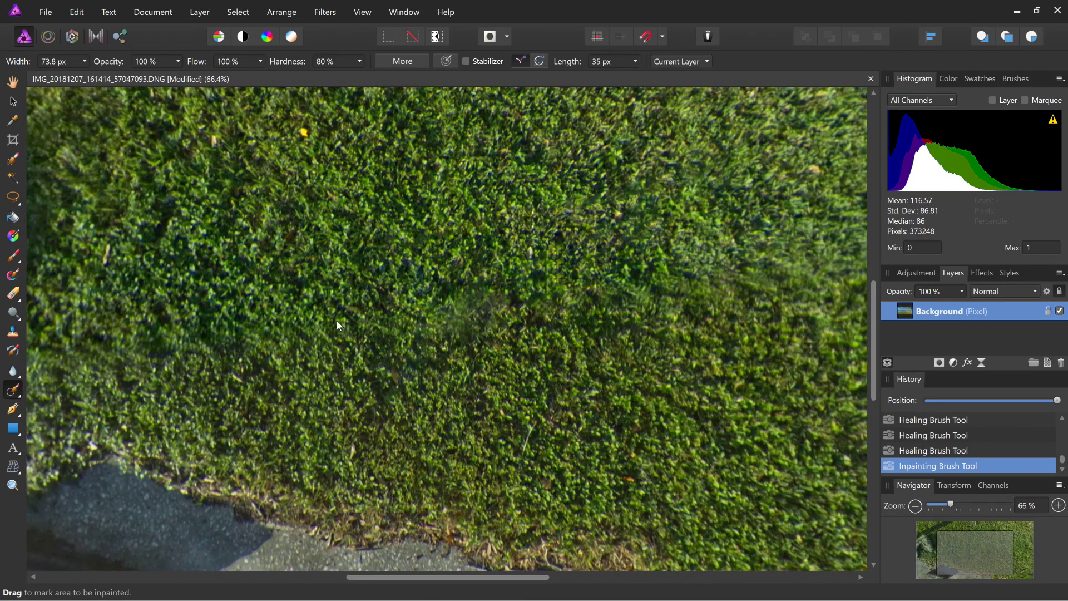
{"action": "left_click", "coordinate": [12, 81]}
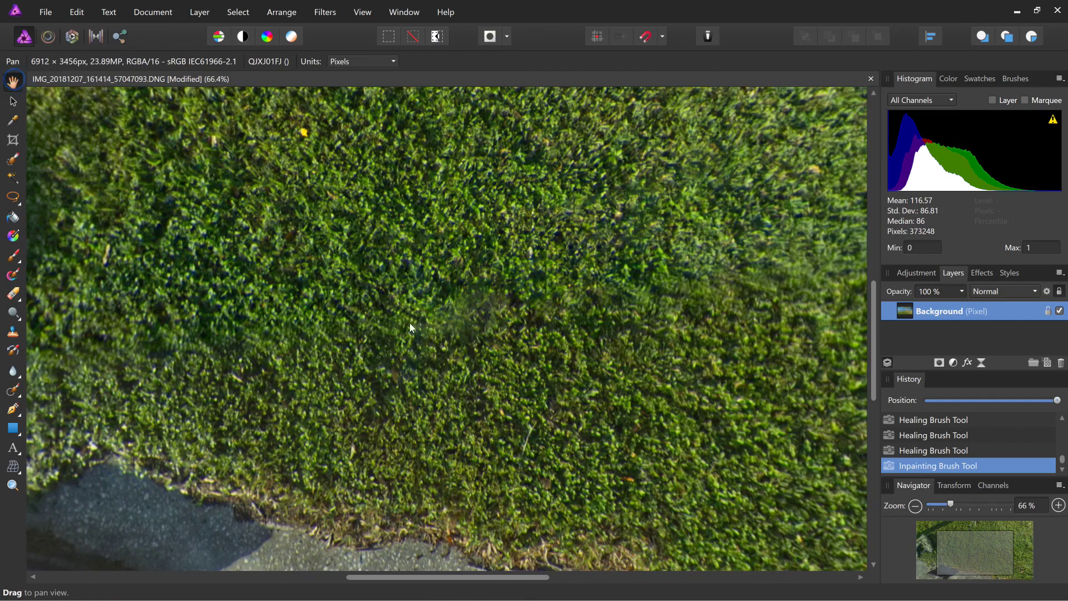
{"action": "left_click_drag", "start_coordinate": [422, 286], "coordinate": [375, 238]}
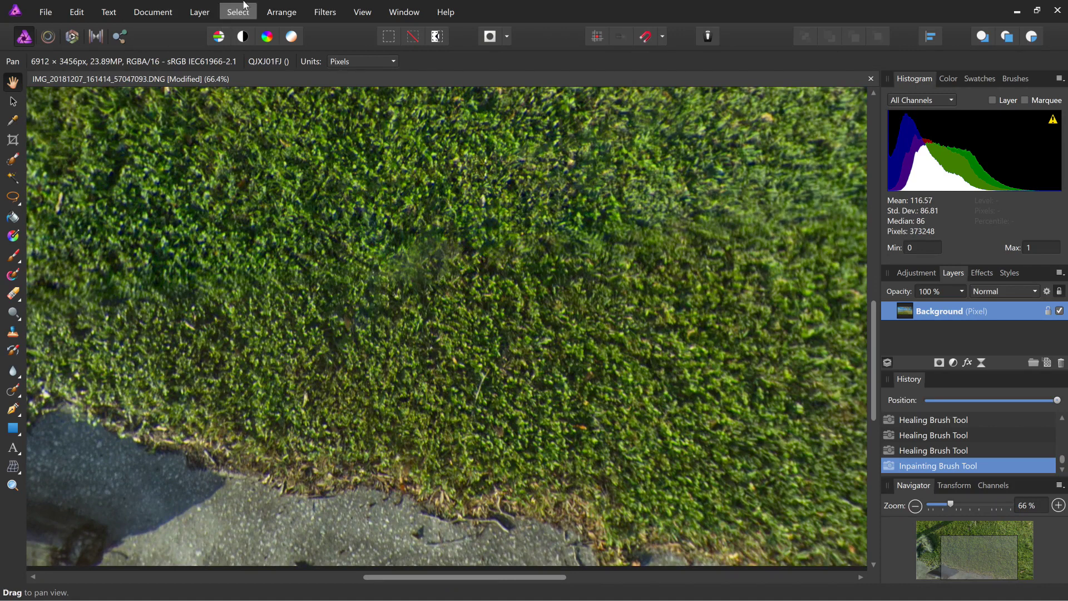
{"action": "left_click", "coordinate": [200, 12]}
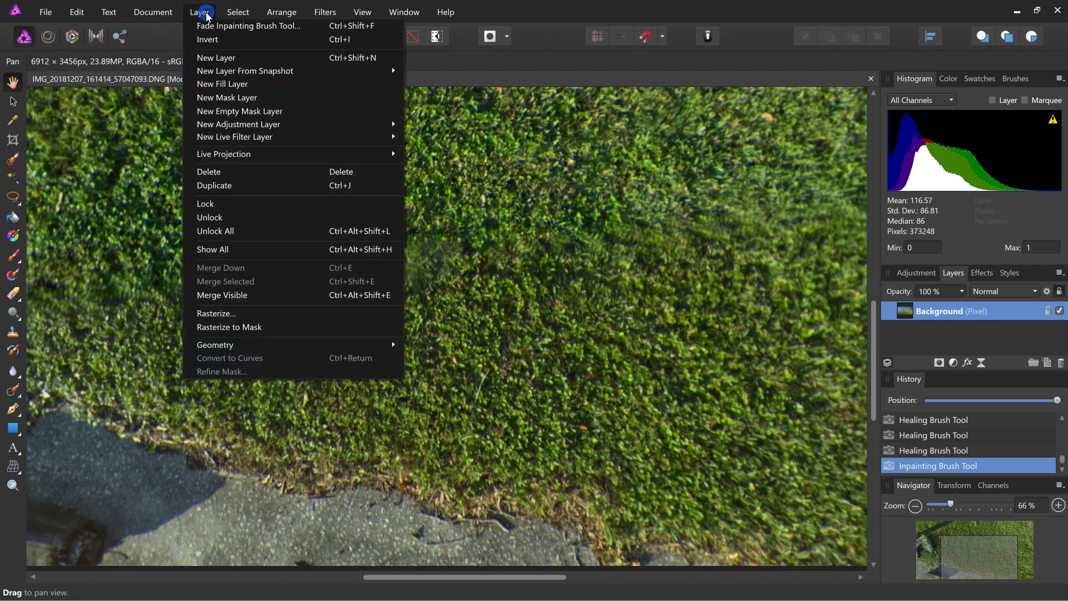
{"action": "mouse_move", "coordinate": [242, 156]}
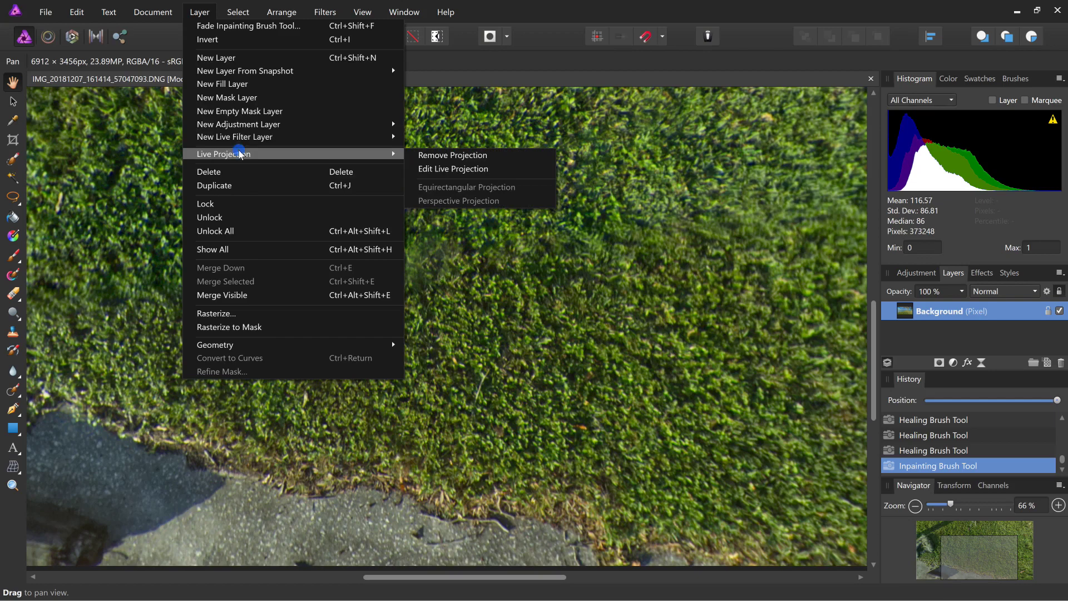
{"action": "left_click", "coordinate": [430, 169]}
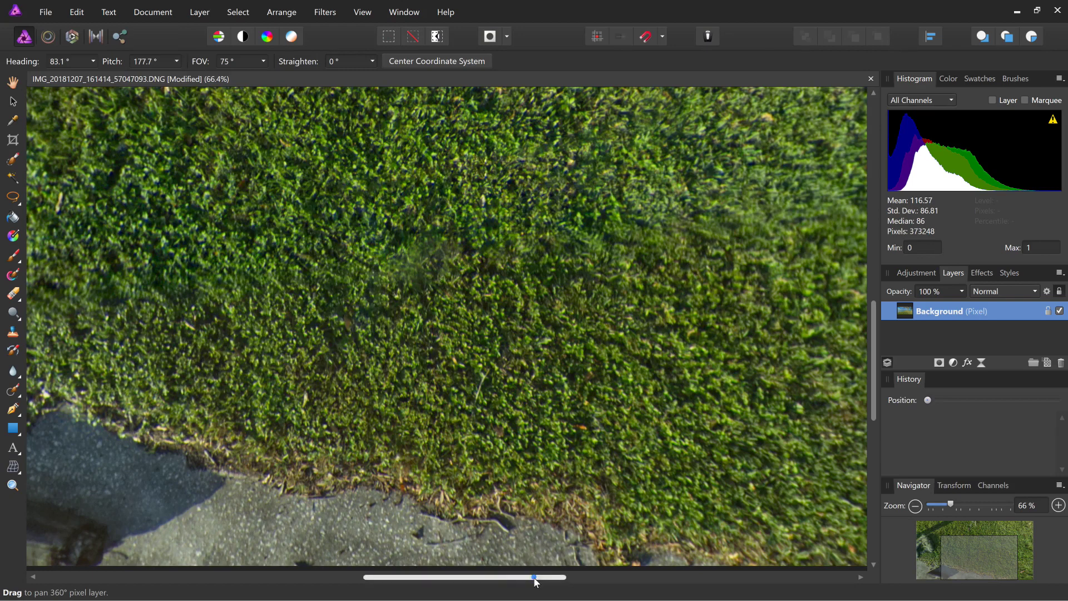
{"action": "left_click_drag", "start_coordinate": [535, 580], "coordinate": [545, 581]}
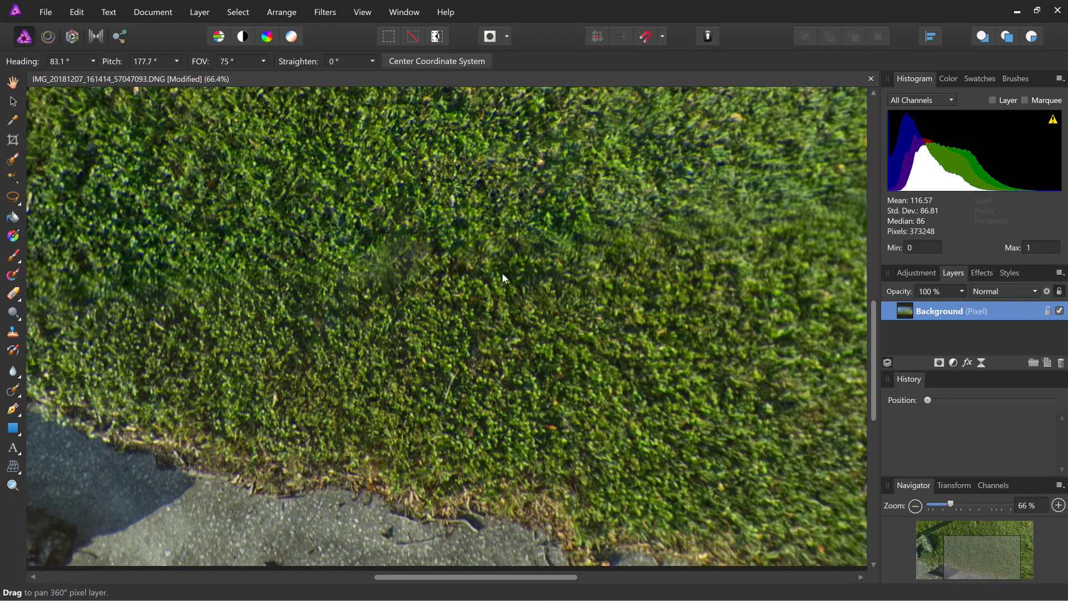
{"action": "left_click_drag", "start_coordinate": [578, 232], "coordinate": [603, 105]}
{"action": "left_click_drag", "start_coordinate": [616, 171], "coordinate": [652, 161]}
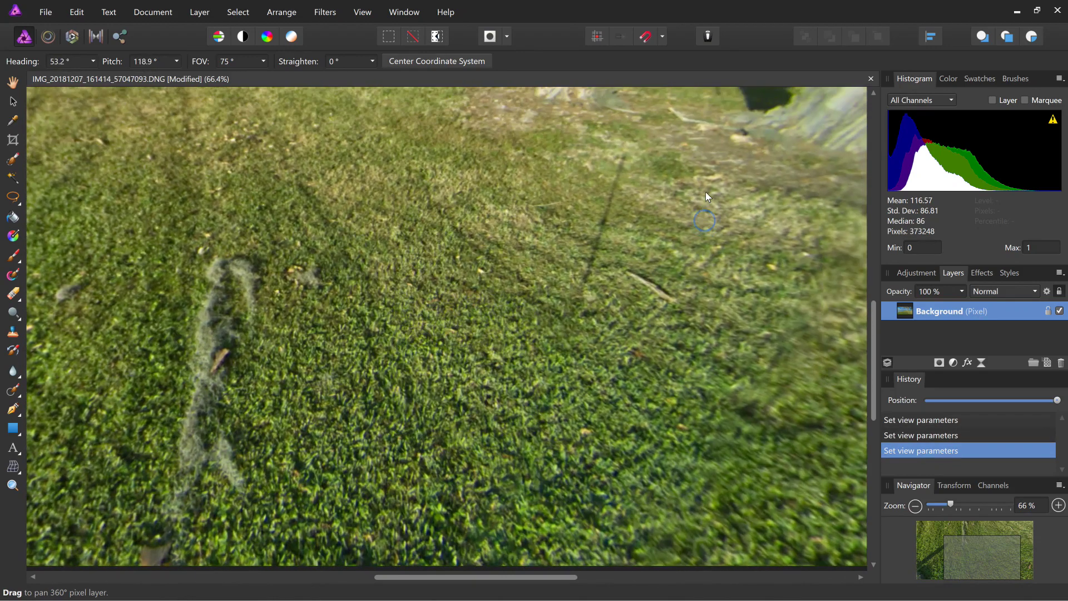
{"action": "left_click_drag", "start_coordinate": [706, 196], "coordinate": [637, 177]}
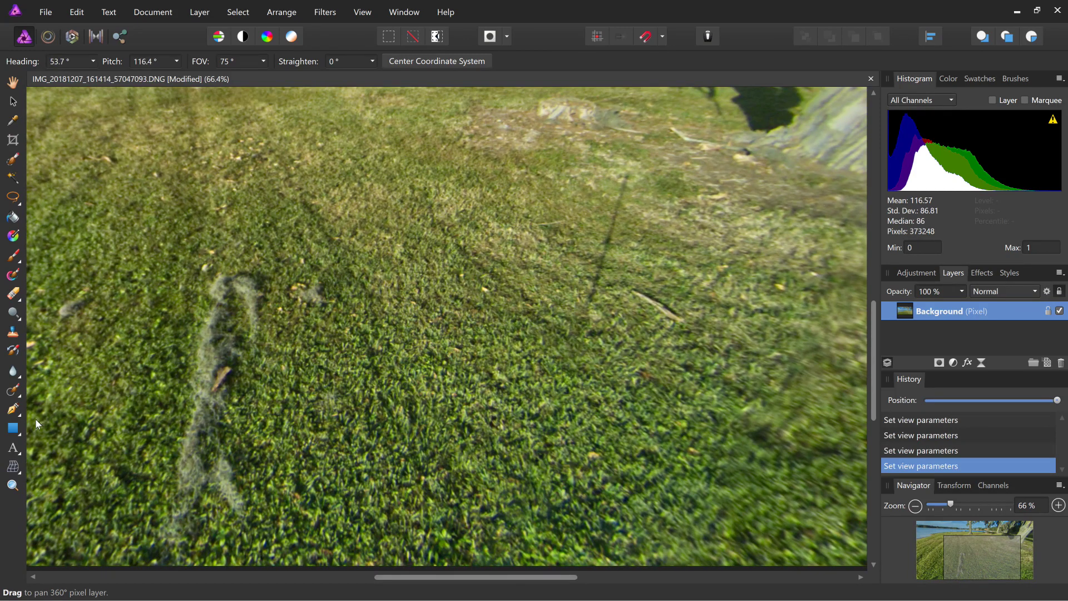
- Inpaint the thin dark shadow line on the lawn near the tree roots with a 73.8 px wide Inpainting Brush
{"action": "left_click", "coordinate": [12, 394]}
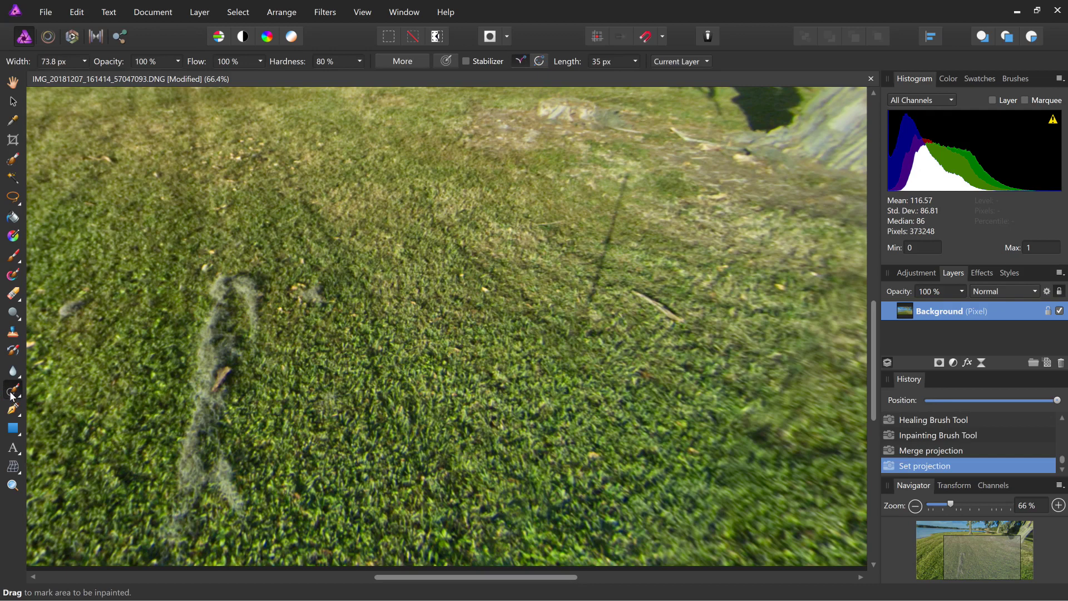
{"action": "left_click", "coordinate": [11, 394]}
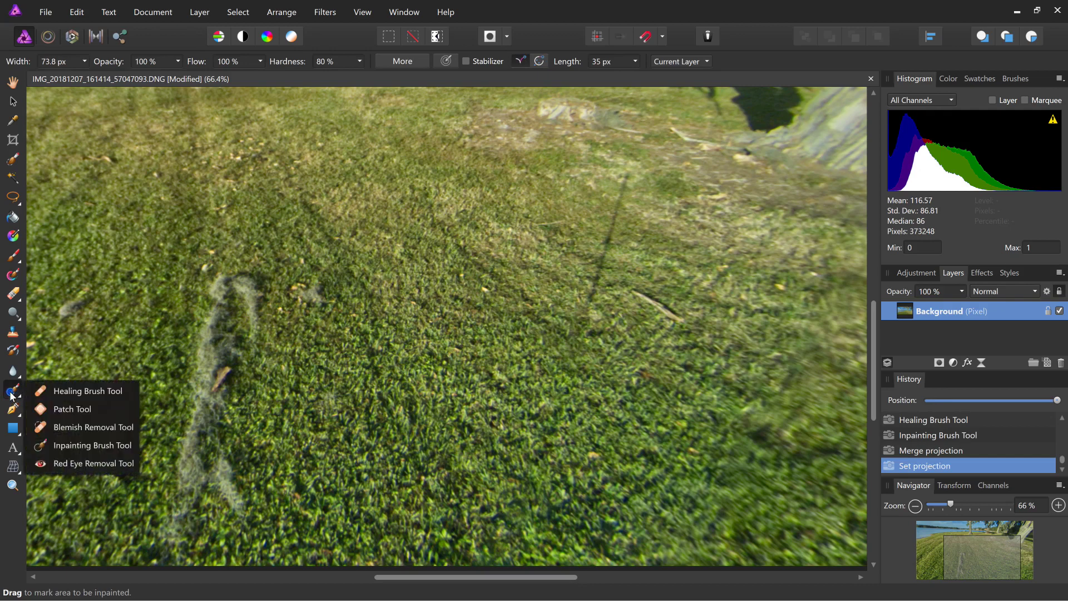
{"action": "left_click", "coordinate": [105, 443]}
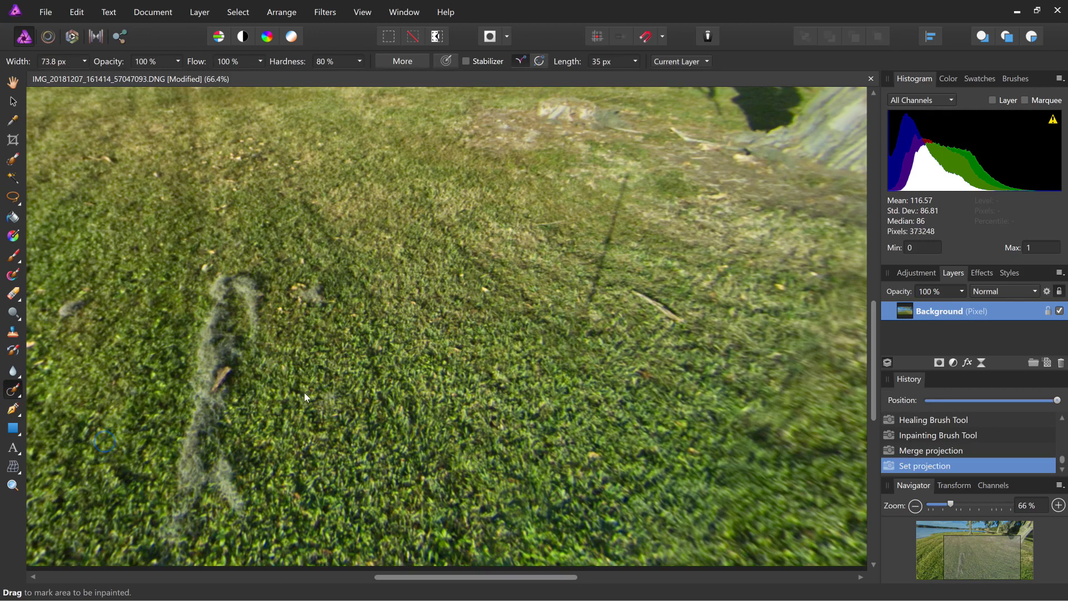
{"action": "left_click", "coordinate": [625, 179]}
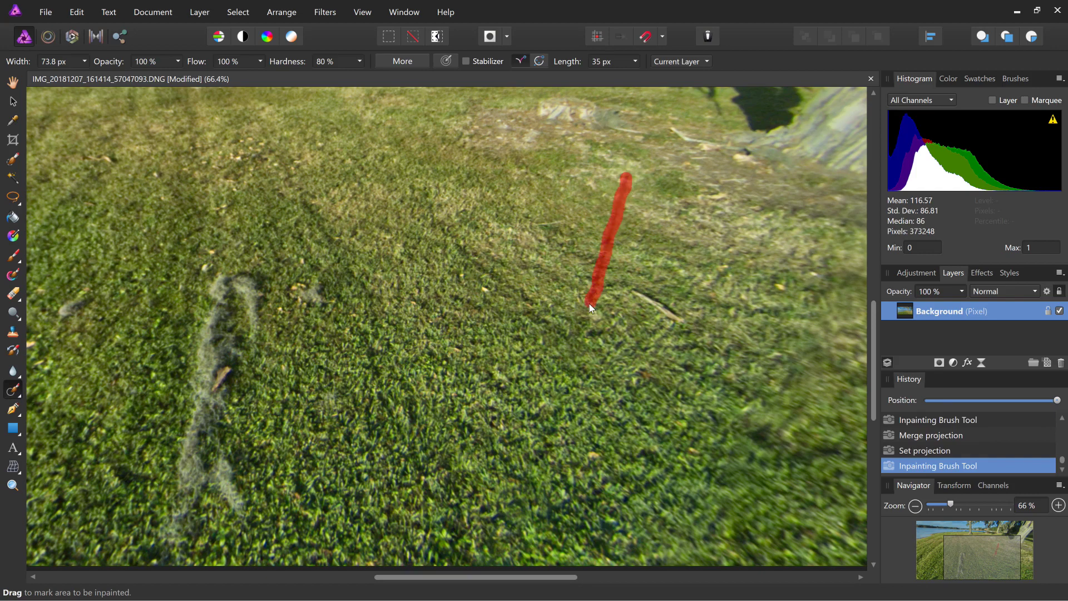
{"action": "left_click_drag", "start_coordinate": [591, 307], "coordinate": [589, 304]}
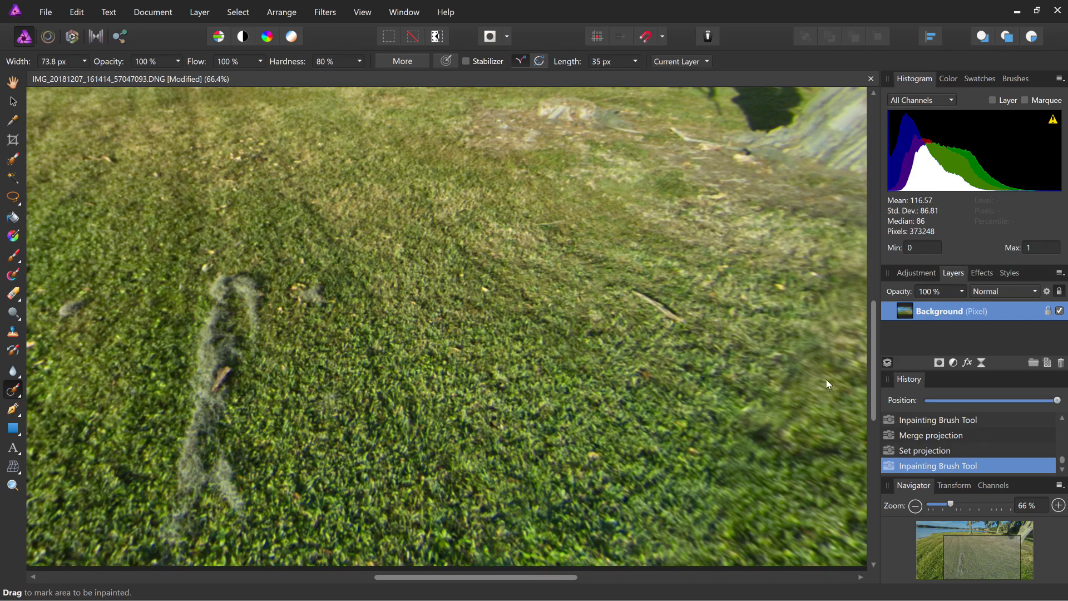
{"action": "mouse_move", "coordinate": [868, 398]}
{"action": "left_mouse_down"}
{"action": "mouse_move", "coordinate": [865, 440]}
{"action": "mouse_move", "coordinate": [863, 403]}
{"action": "left_mouse_up"}
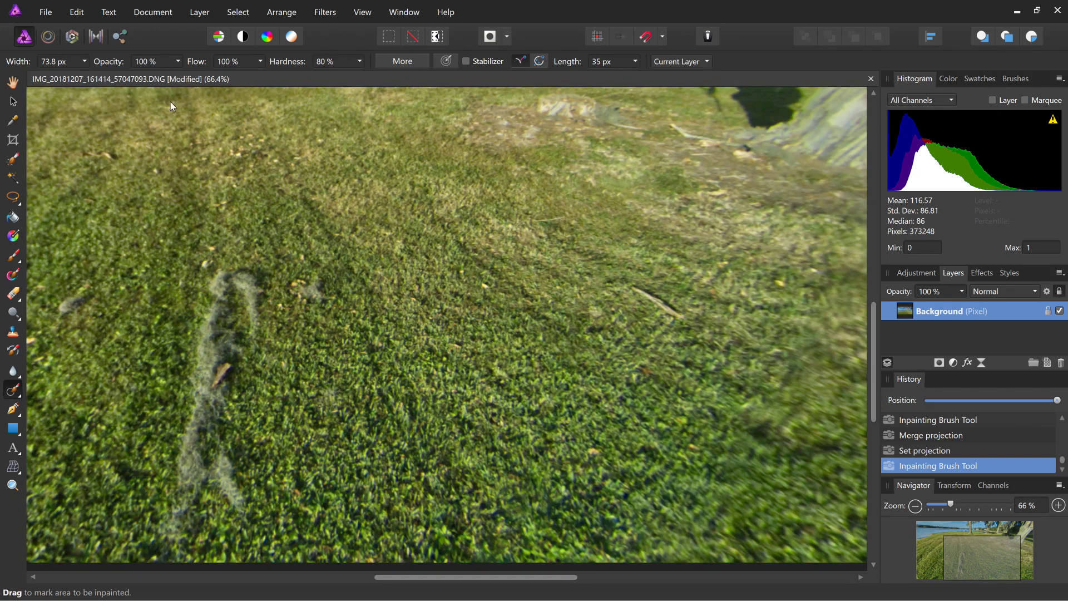
- Edit the live projection and rotate the panorama to the lake, dock and sky, at heading 165.6° and pitch 65°
{"action": "left_click", "coordinate": [14, 102]}
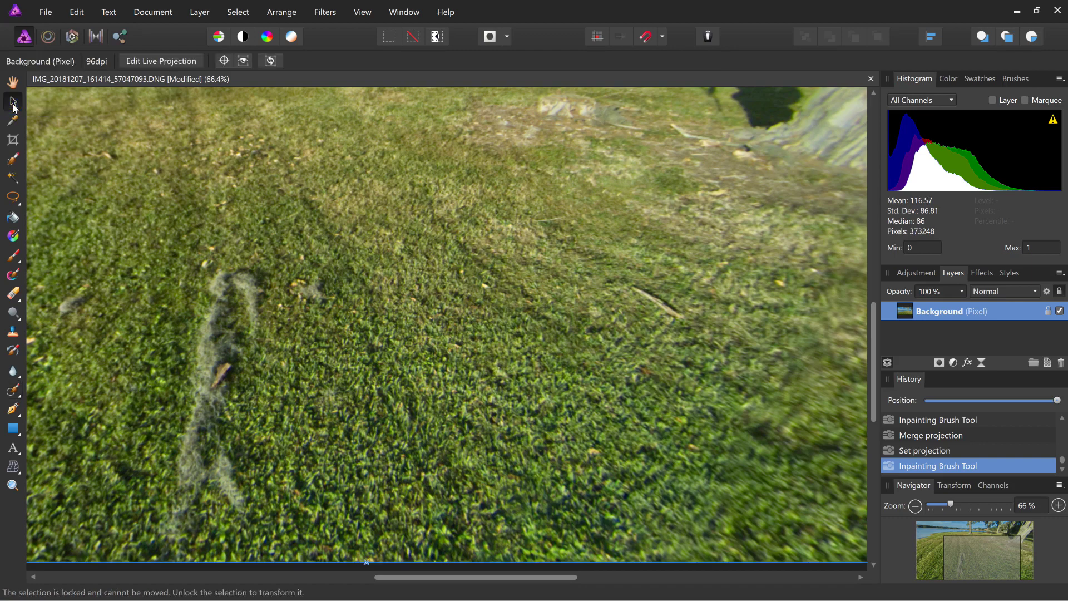
{"action": "left_click", "coordinate": [156, 62]}
{"action": "left_click_drag", "start_coordinate": [564, 206], "coordinate": [241, 312]}
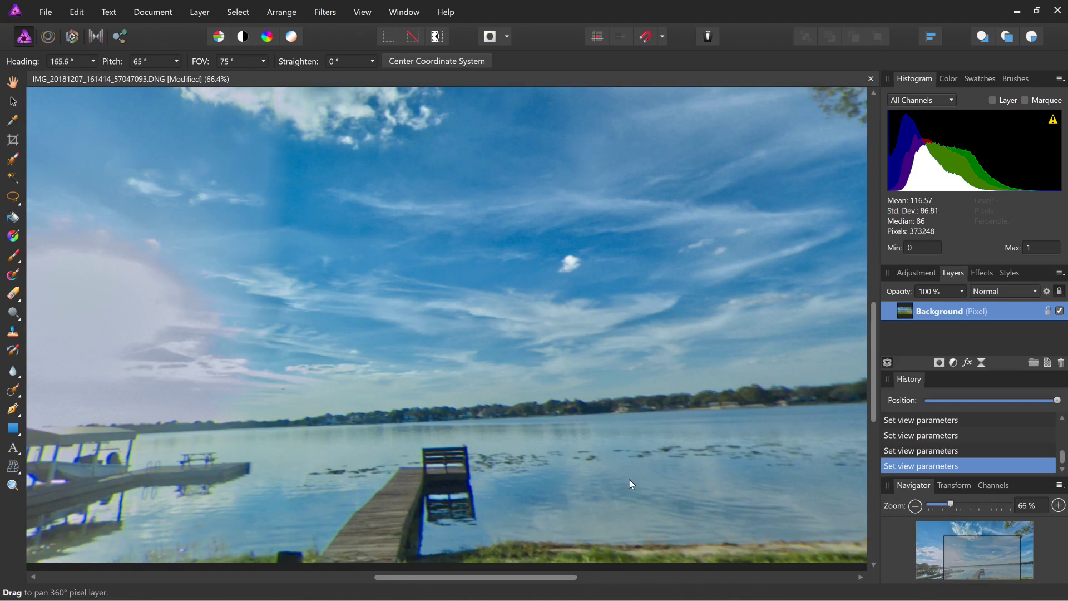
{"action": "left_click", "coordinate": [46, 11]}
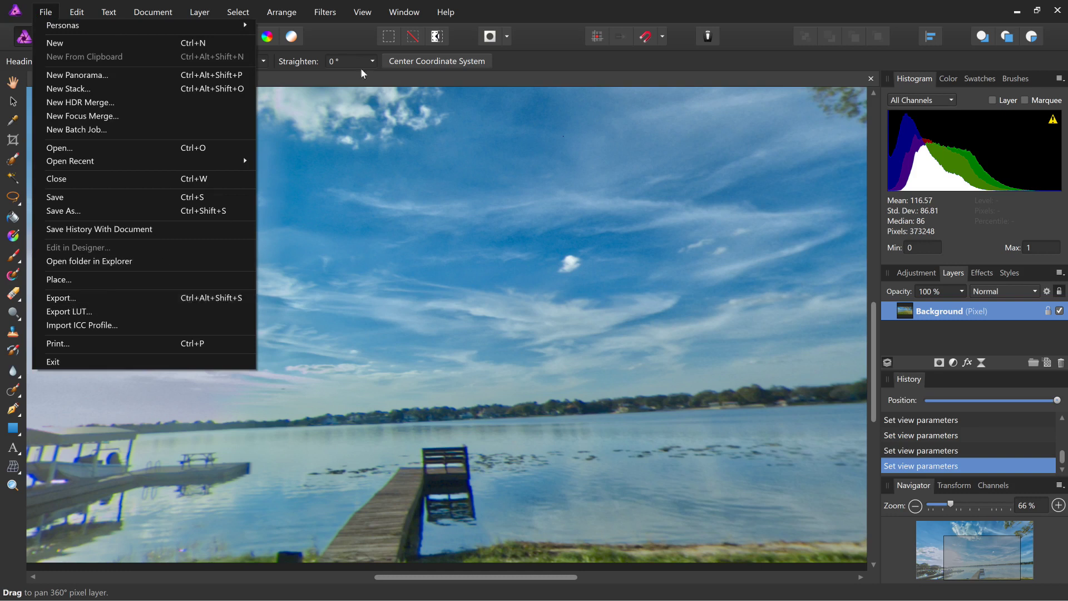
{"action": "left_click", "coordinate": [77, 11]}
{"action": "left_click", "coordinate": [606, 11]}
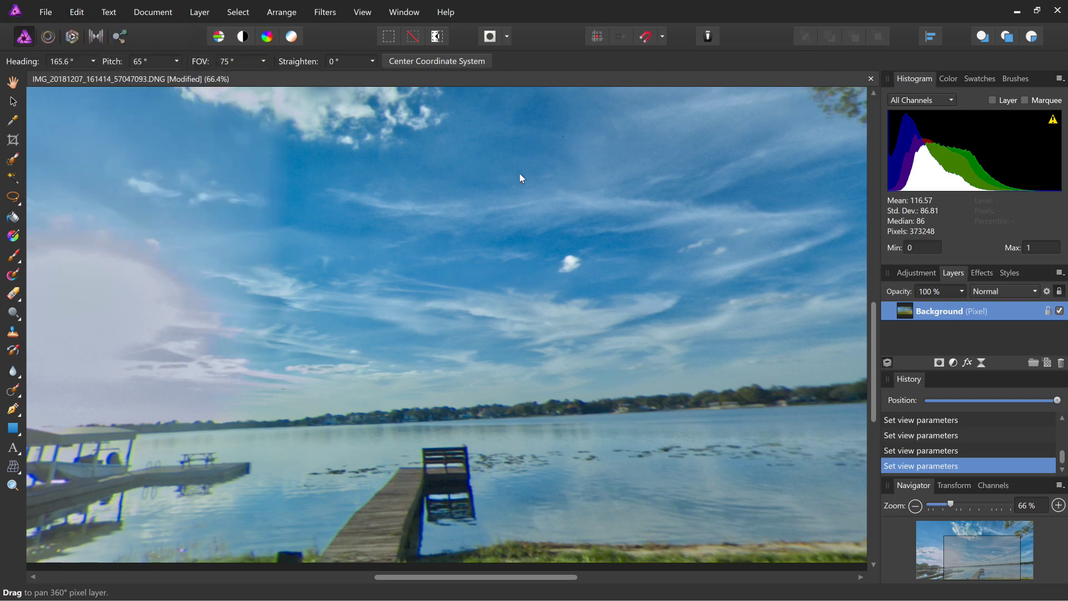
{"action": "left_click", "coordinate": [198, 13]}
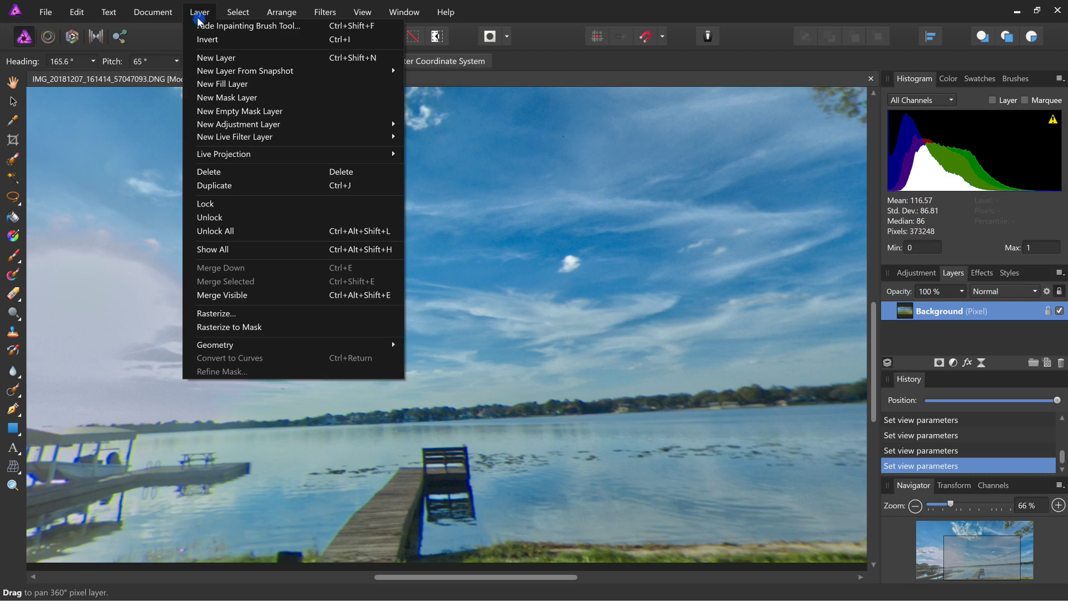
{"action": "left_click", "coordinate": [230, 155]}
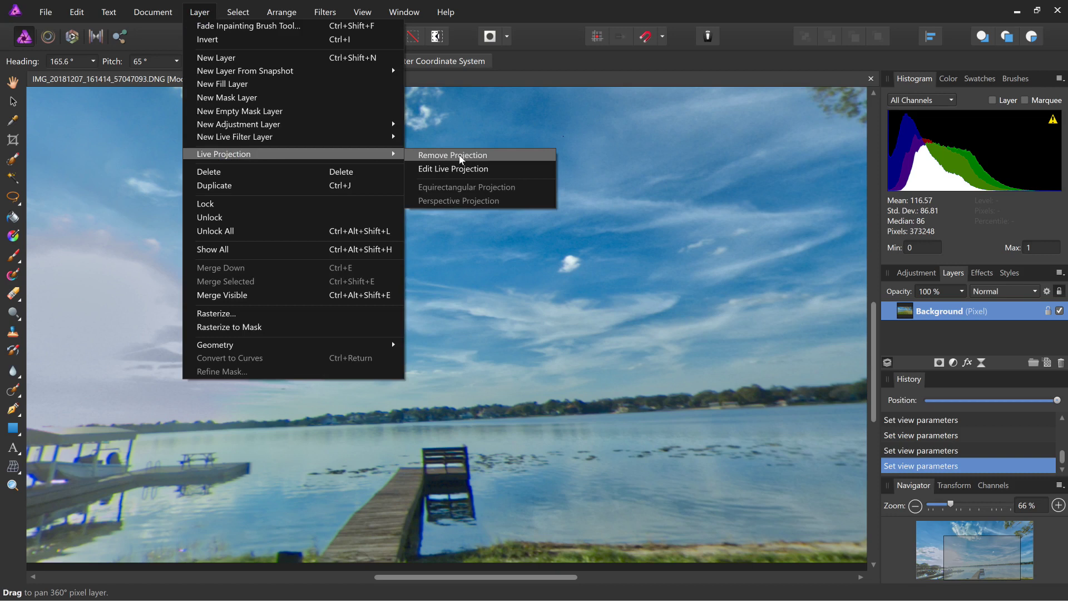
{"action": "left_click", "coordinate": [504, 6]}
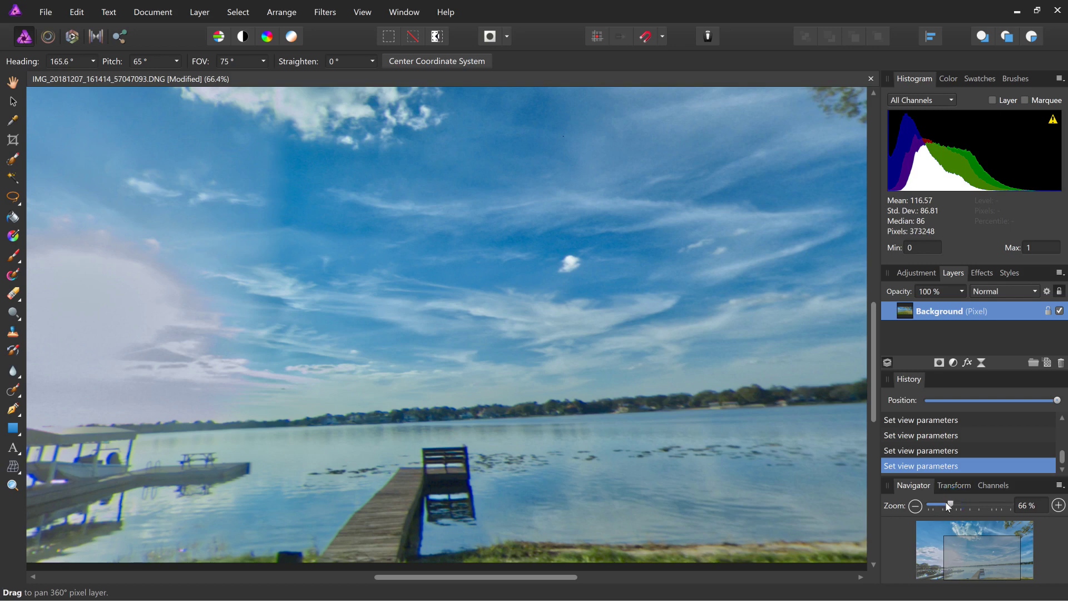
- Remove the live projection from the Background layer to return the panorama to its flat equirectangular form
{"action": "left_click_drag", "start_coordinate": [952, 502], "coordinate": [935, 511]}
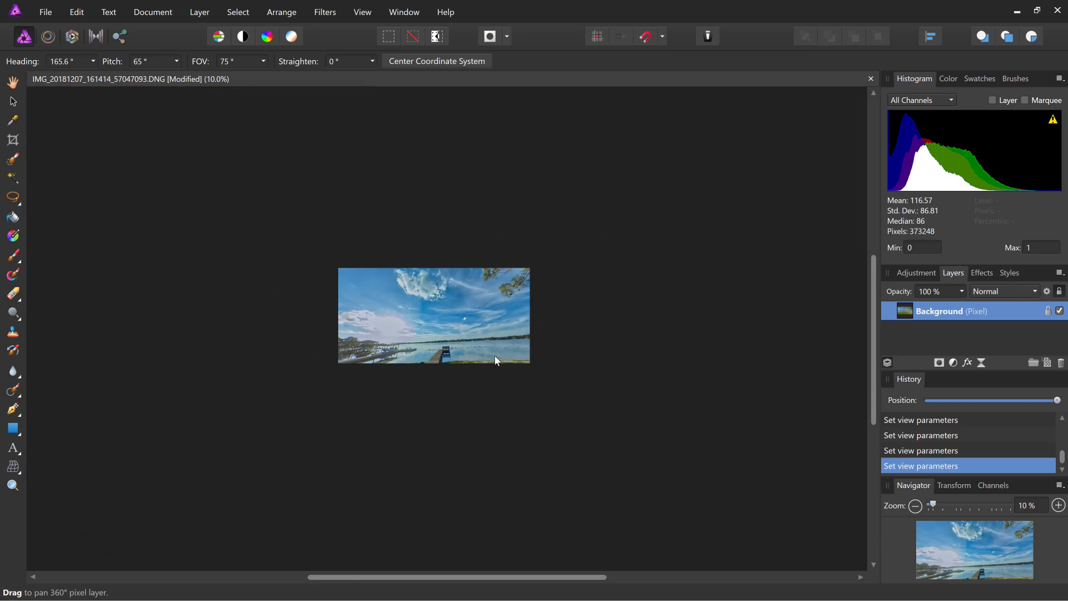
{"action": "left_click", "coordinate": [201, 15]}
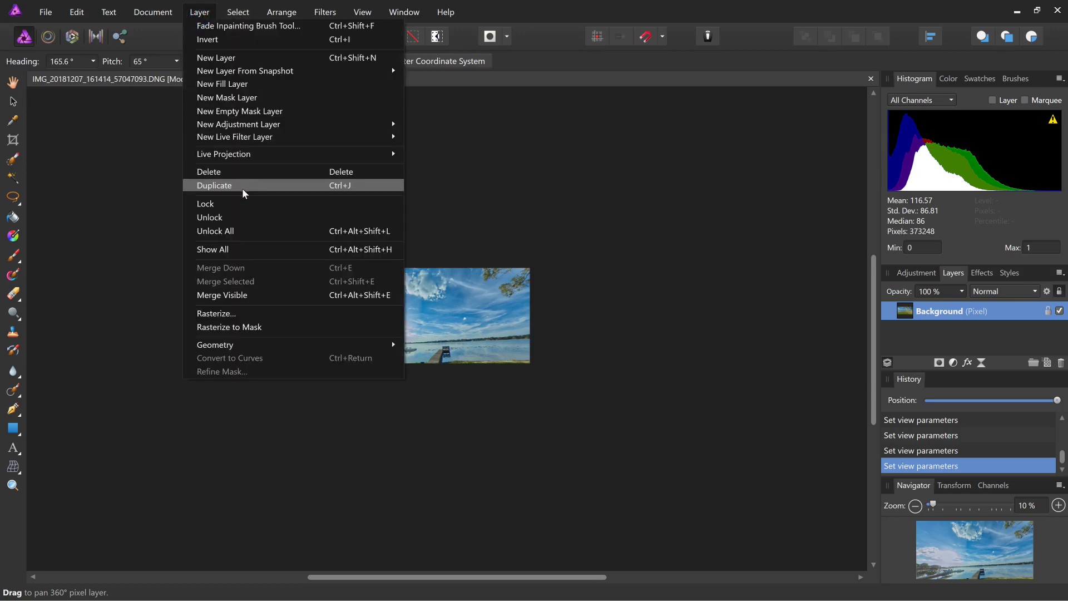
{"action": "left_click", "coordinate": [627, 246]}
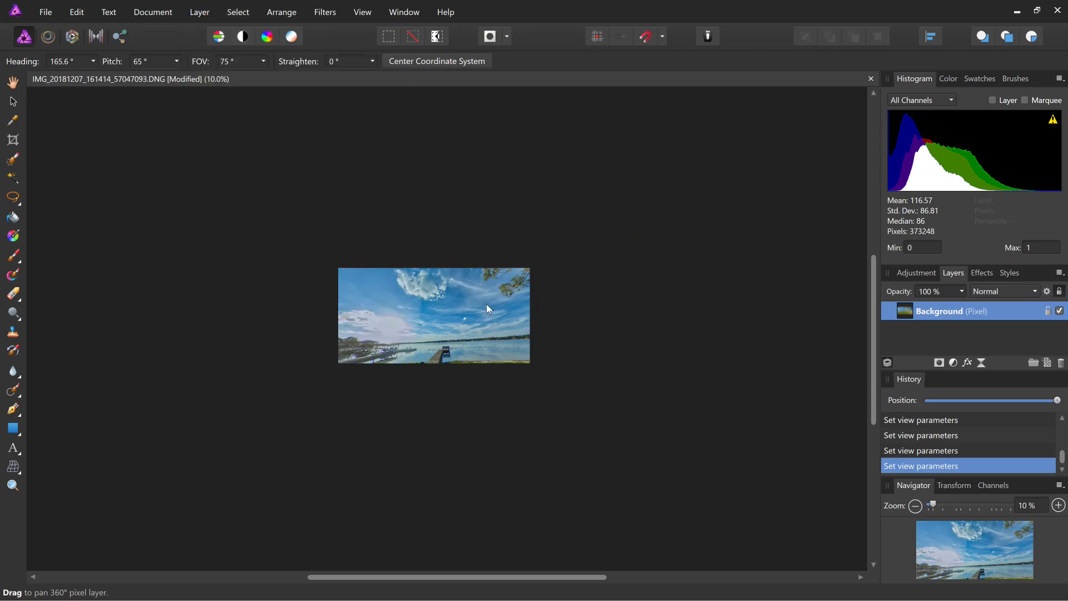
{"action": "left_click", "coordinate": [196, 13]}
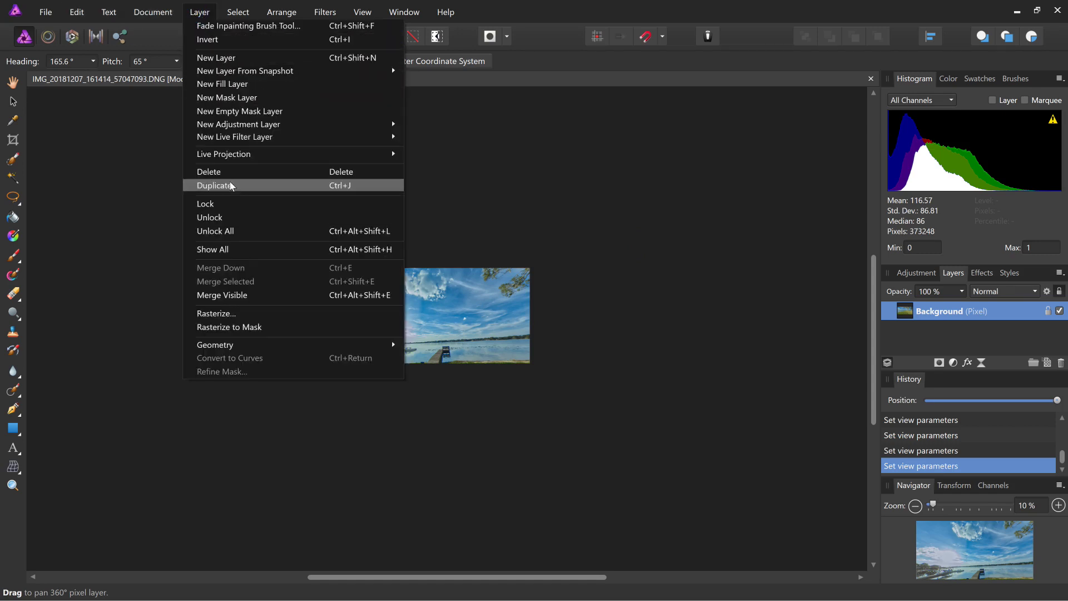
{"action": "left_click", "coordinate": [222, 158]}
{"action": "left_click", "coordinate": [441, 157]}
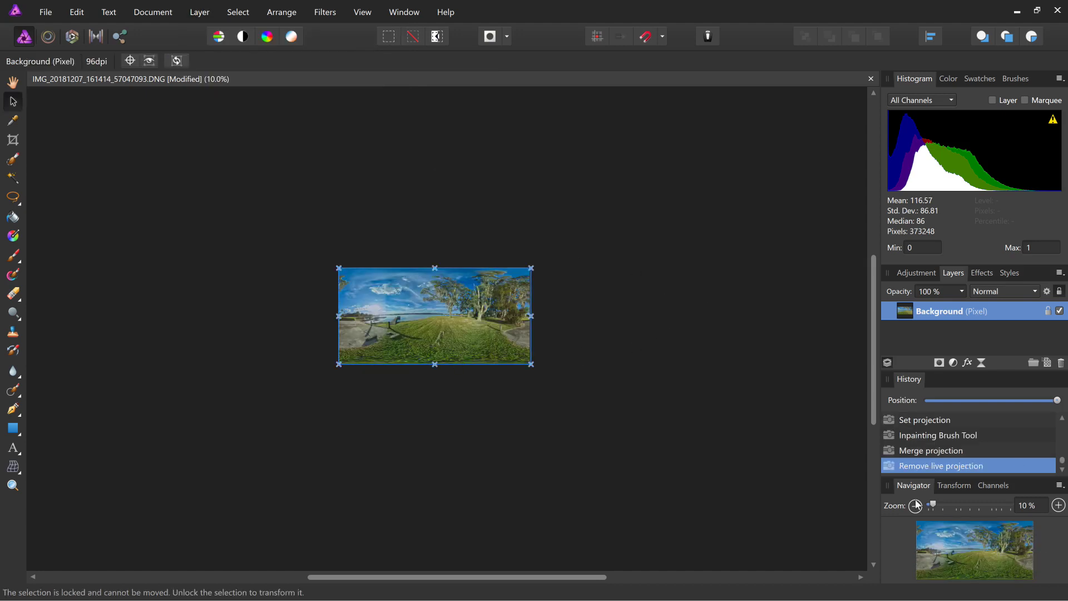
- Export the whole panorama as a JPEG at 6912 × 3456 px, using the Best quality preset with quality 100
{"action": "left_click_drag", "start_coordinate": [935, 504], "coordinate": [941, 508]}
{"action": "left_click_drag", "start_coordinate": [537, 578], "coordinate": [505, 581]}
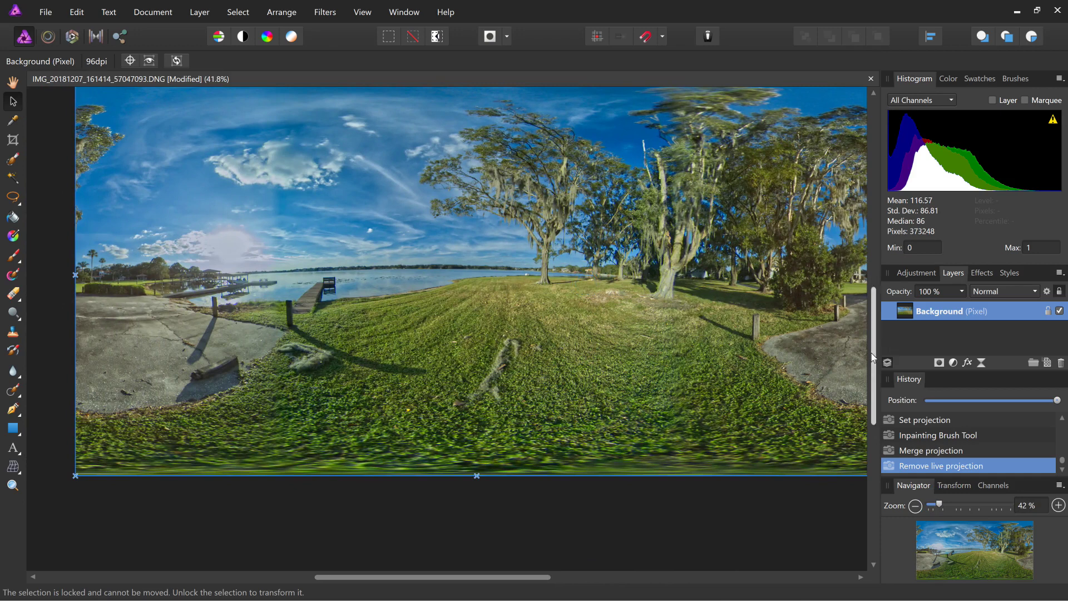
{"action": "left_click_drag", "start_coordinate": [533, 578], "coordinate": [554, 580]}
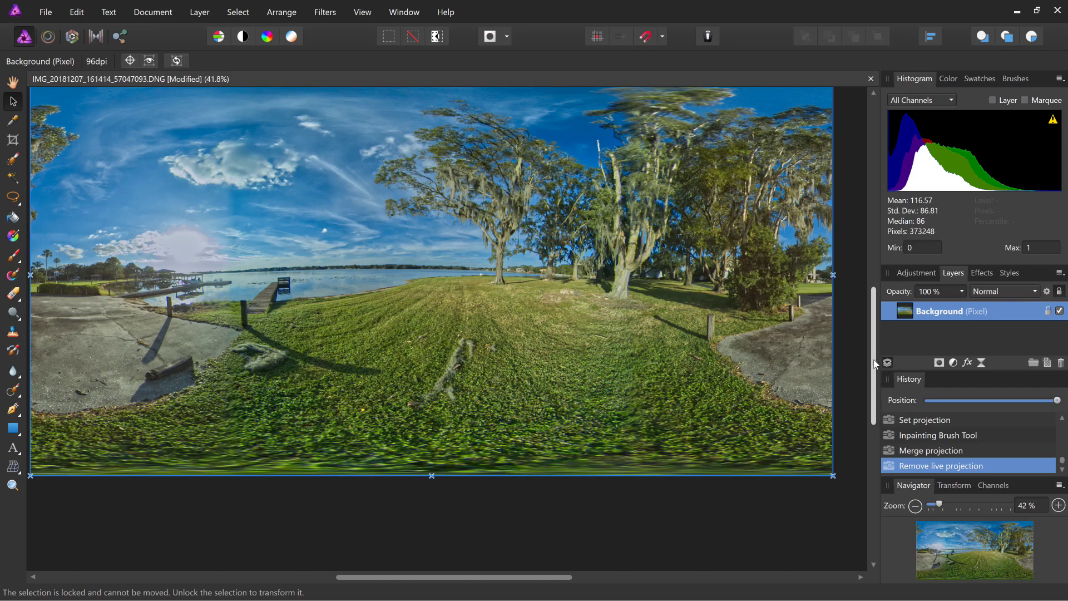
{"action": "left_click_drag", "start_coordinate": [874, 364], "coordinate": [874, 331]}
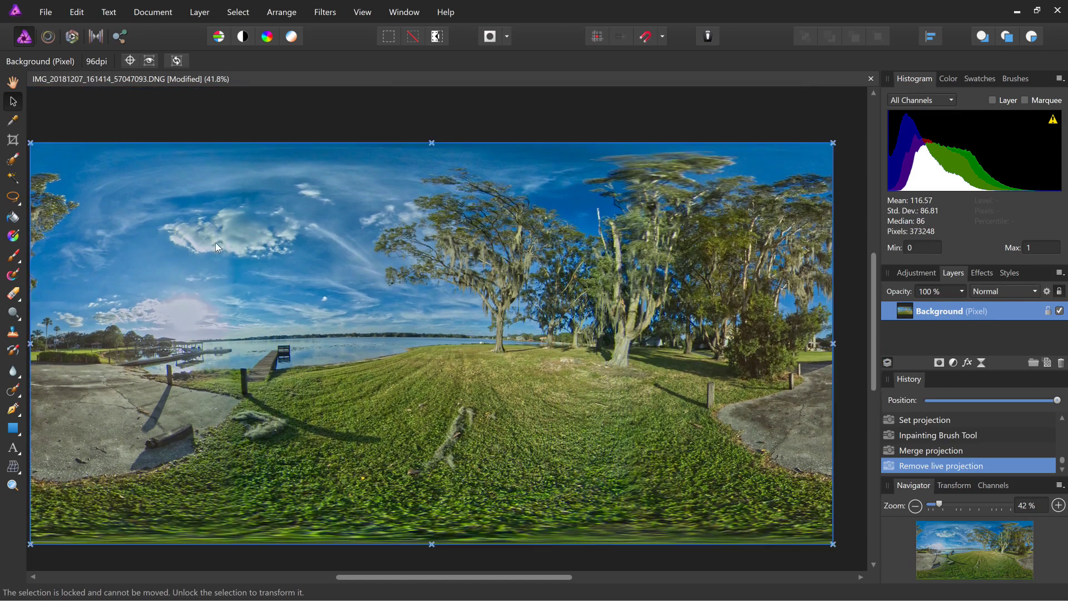
{"action": "left_click", "coordinate": [49, 12]}
{"action": "left_click", "coordinate": [76, 299]}
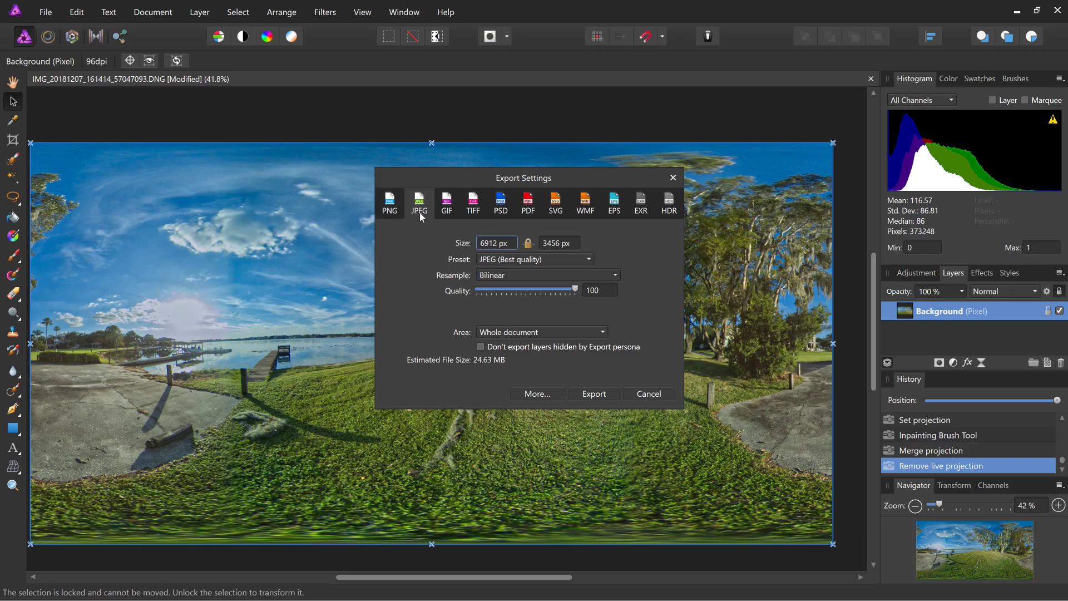
{"action": "left_click", "coordinate": [551, 259]}
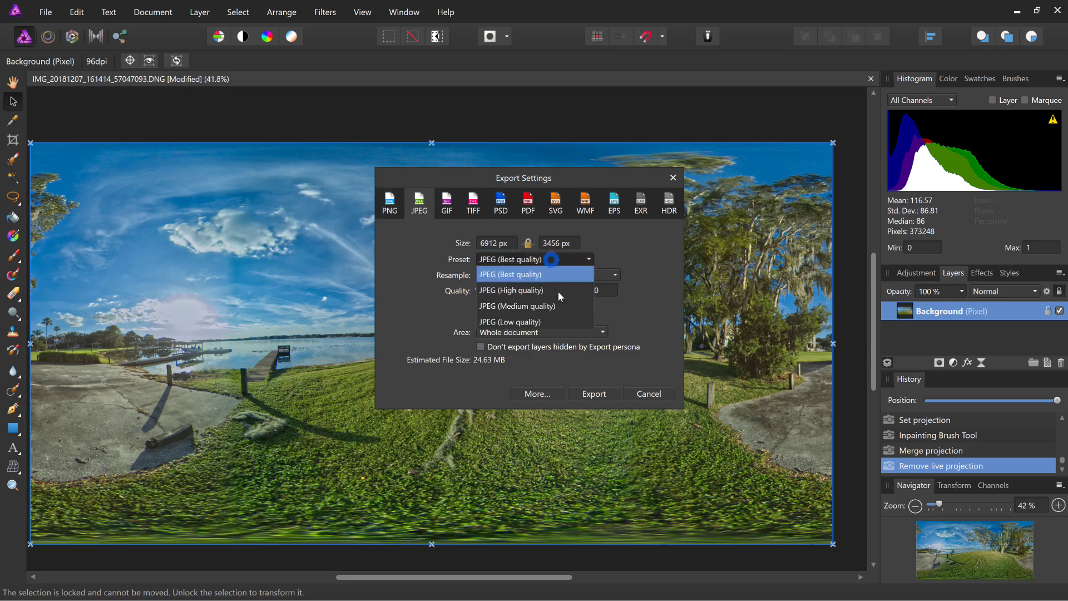
{"action": "left_click", "coordinate": [527, 259]}
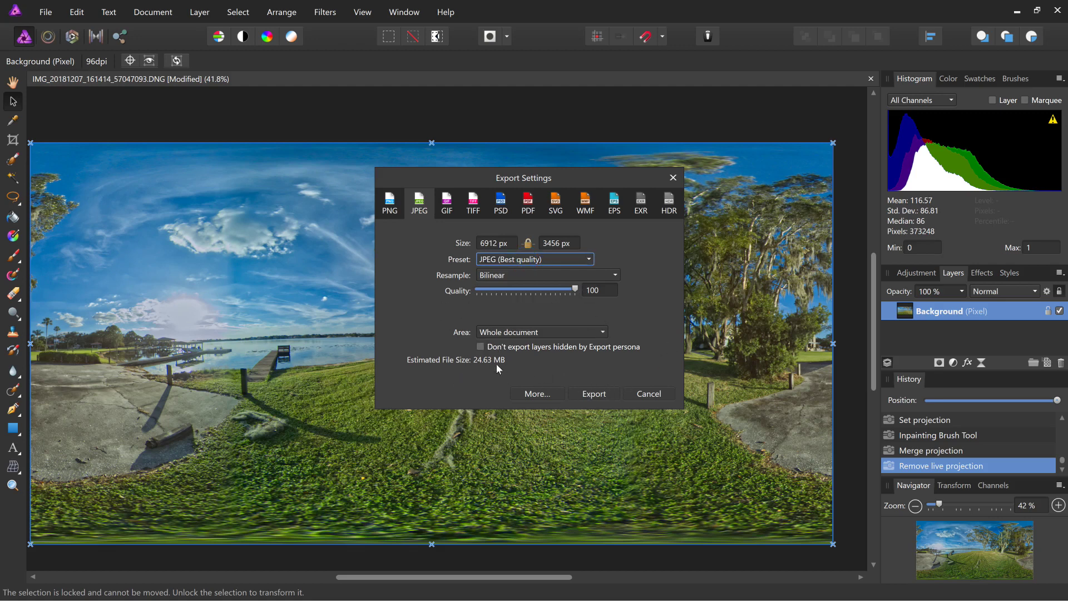
{"action": "left_click", "coordinate": [593, 393]}
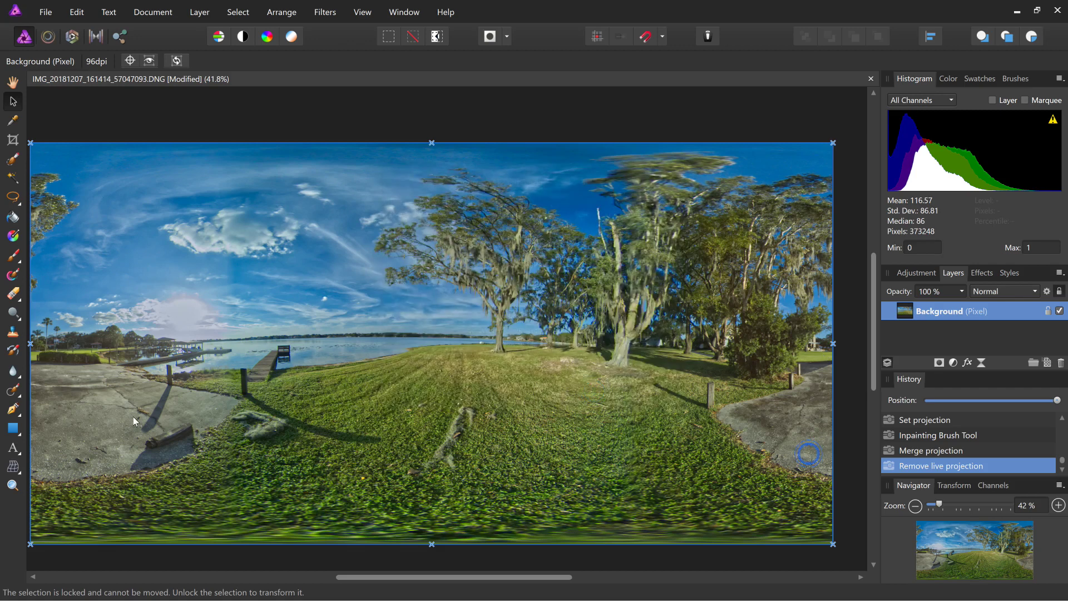